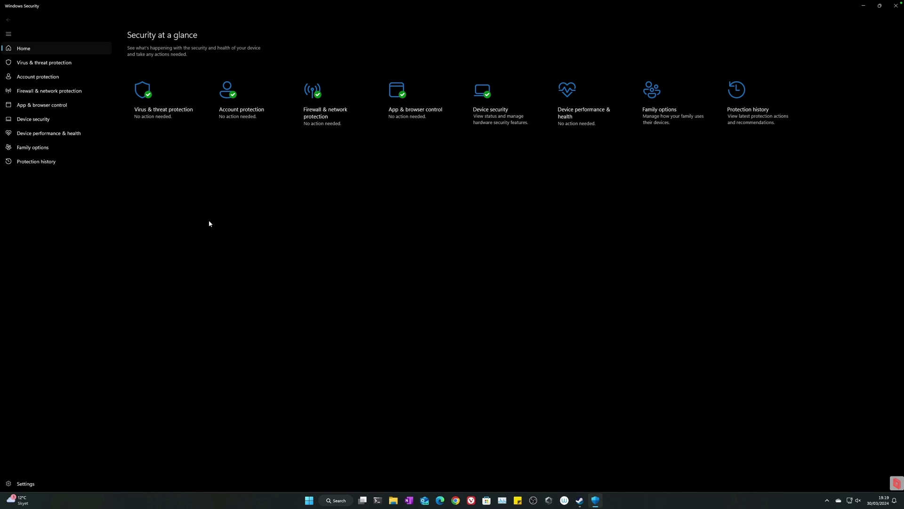
- Show and then hide the hidden background-app icons in the taskbar tray
left_click(827, 500)
left_click(827, 500)
- Launch Avira Free Security from the hidden tray icons, confirm antivirus protection is on, and close it
left_click(827, 500)
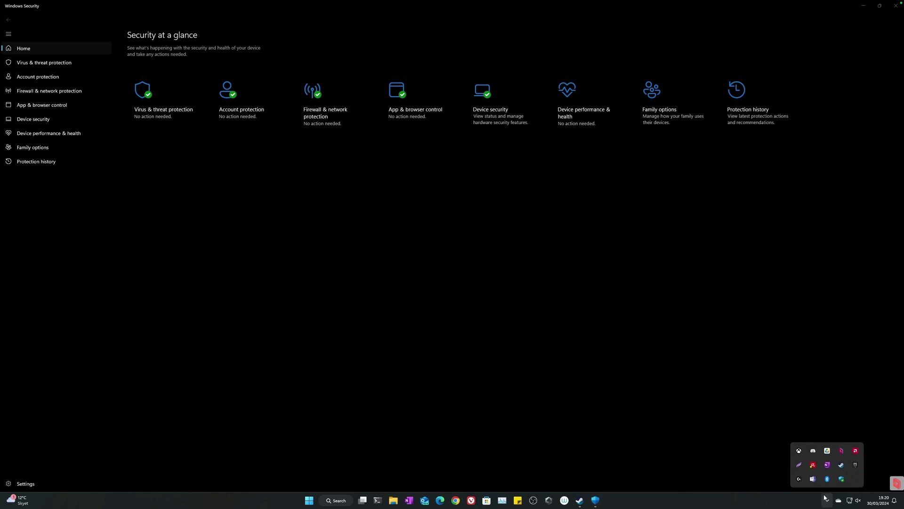
left_click(815, 467)
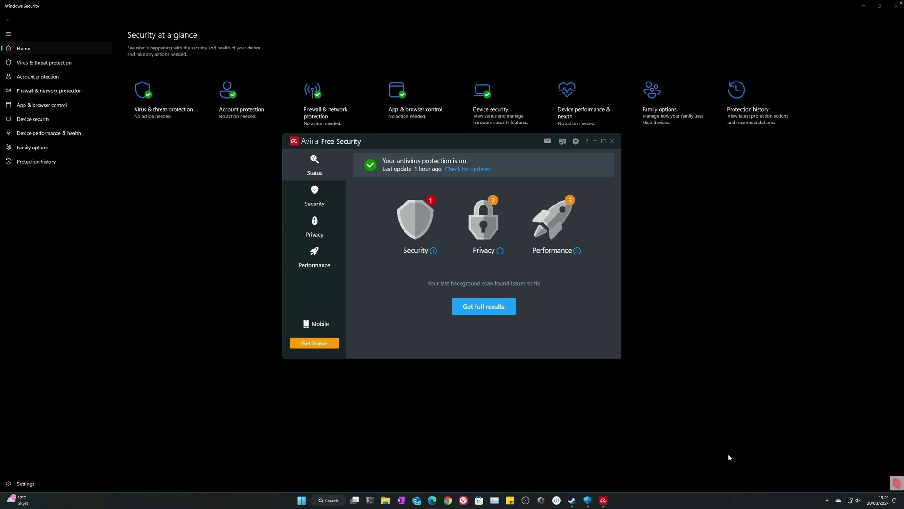
left_click(638, 176)
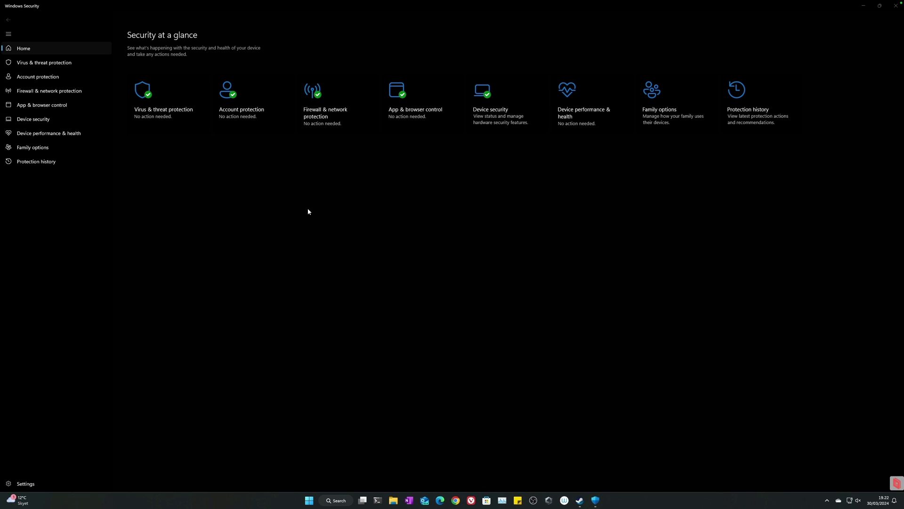
- Open the Windows Security settings page and its Manage providers list
left_click(7, 35)
left_click(6, 36)
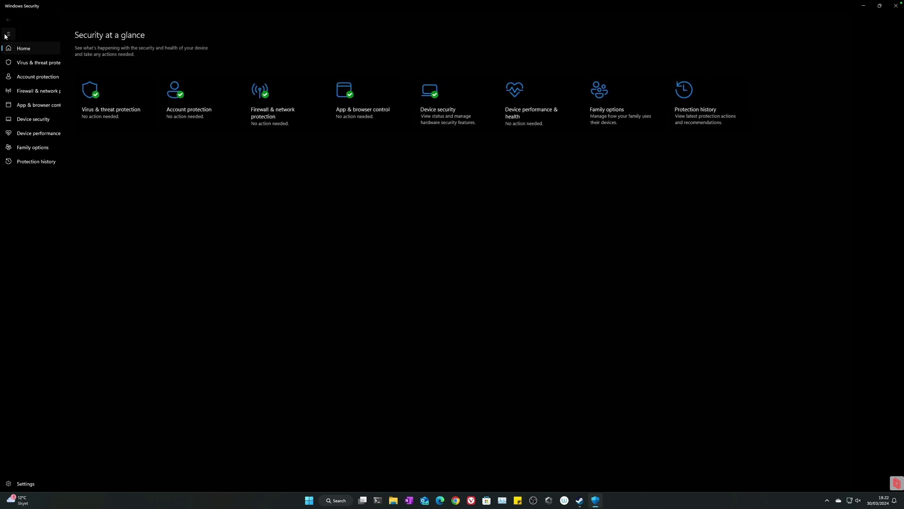
left_click(21, 484)
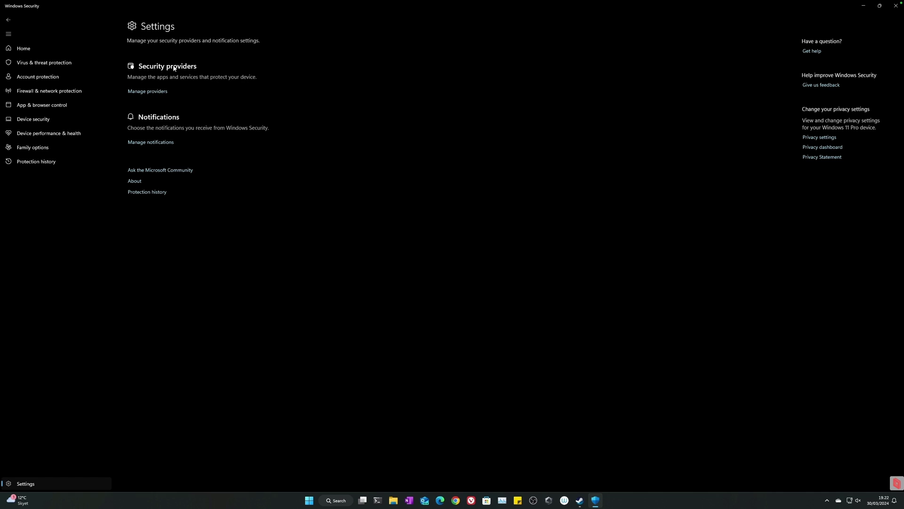
left_click(150, 92)
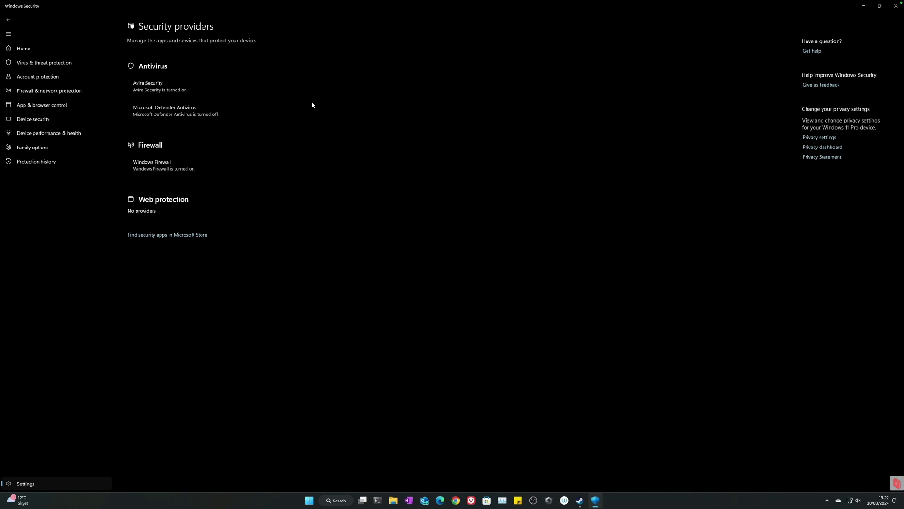
- Expand the Avira Security, Microsoft Defender Antivirus and Windows Firewall provider entries to review their status
left_click(245, 86)
left_click(248, 83)
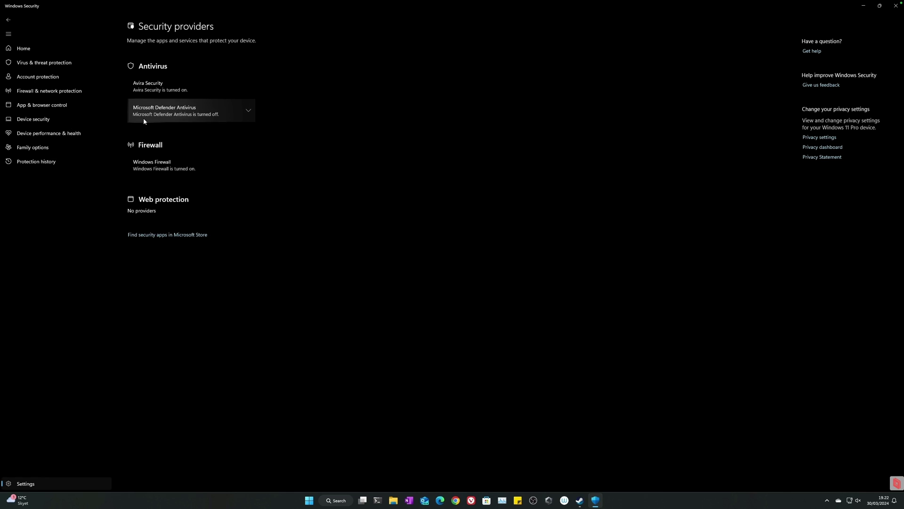
left_click(248, 111)
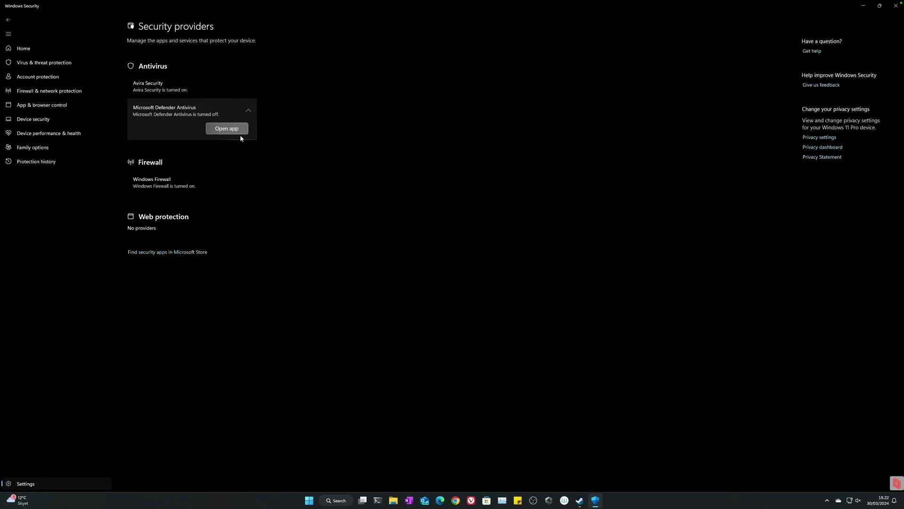
left_click(238, 183)
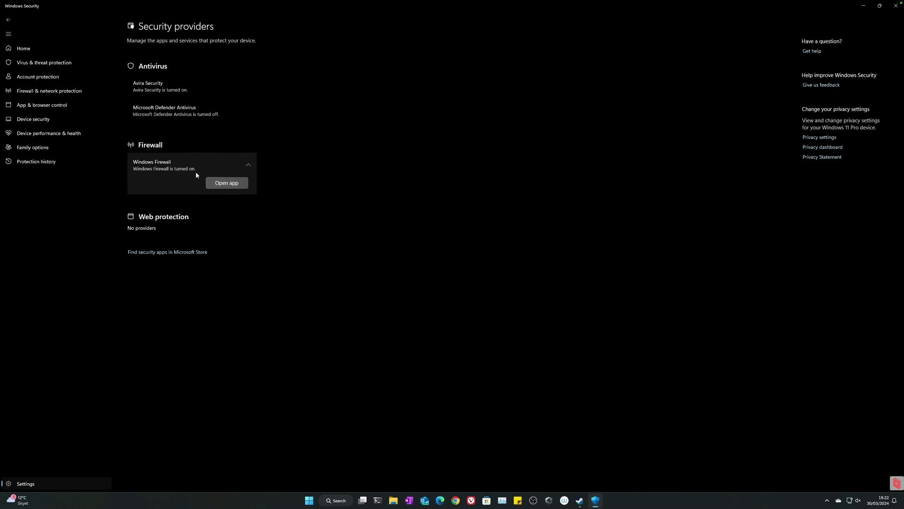
left_click(252, 168)
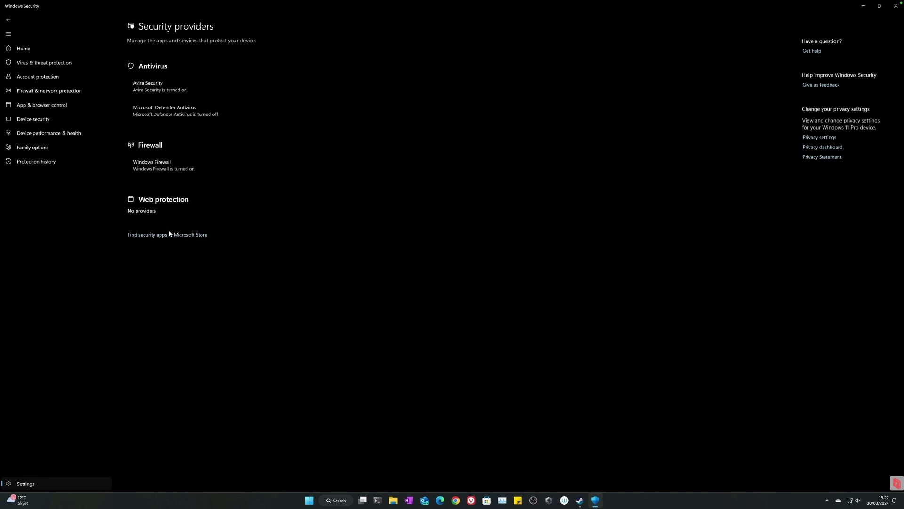
left_click(157, 234)
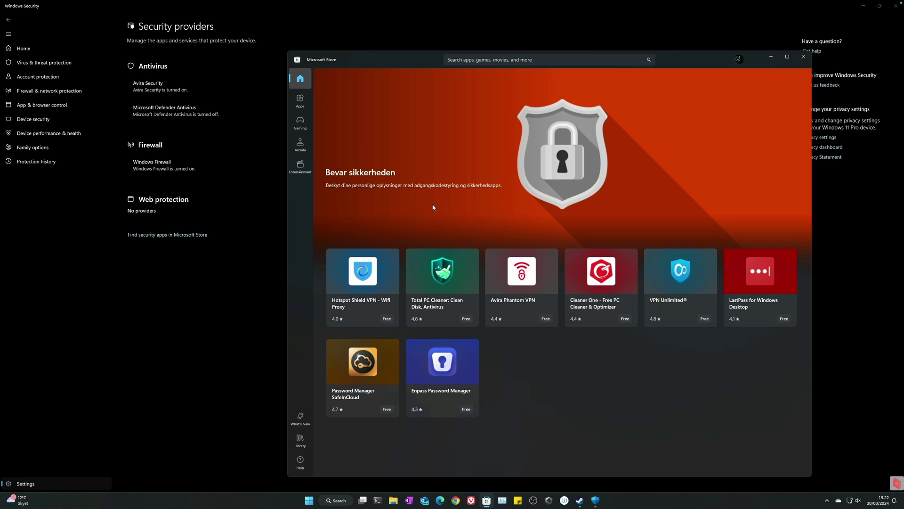
left_click(803, 57)
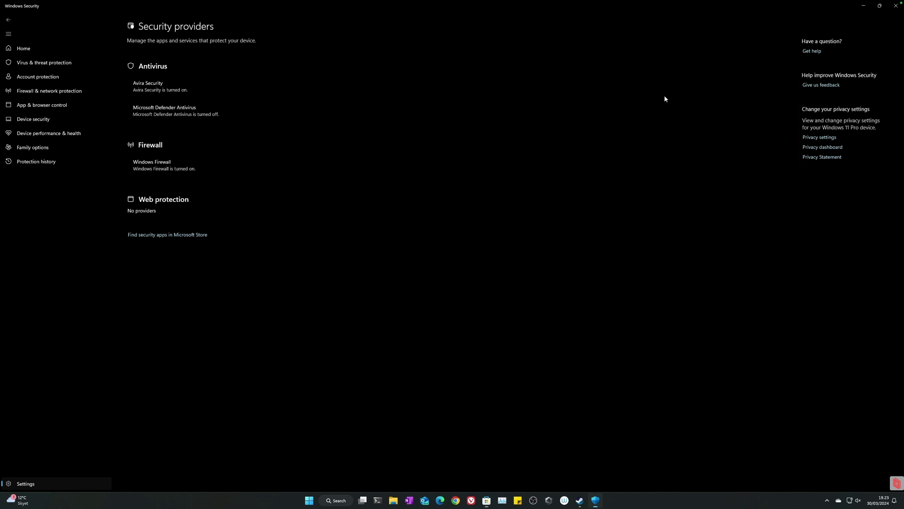
- Switch Microsoft Defender periodic scanning On under Virus & threat protection, approving the UAC prompt
left_click(36, 49)
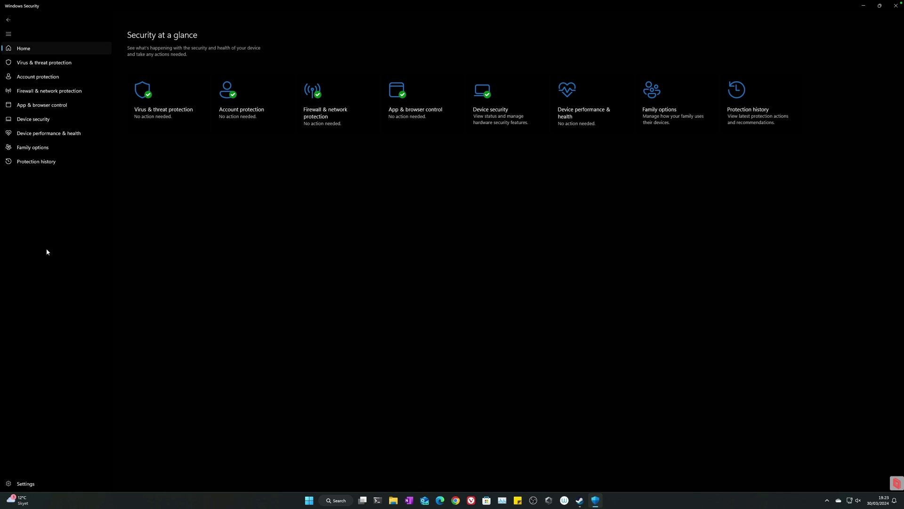
left_click(37, 63)
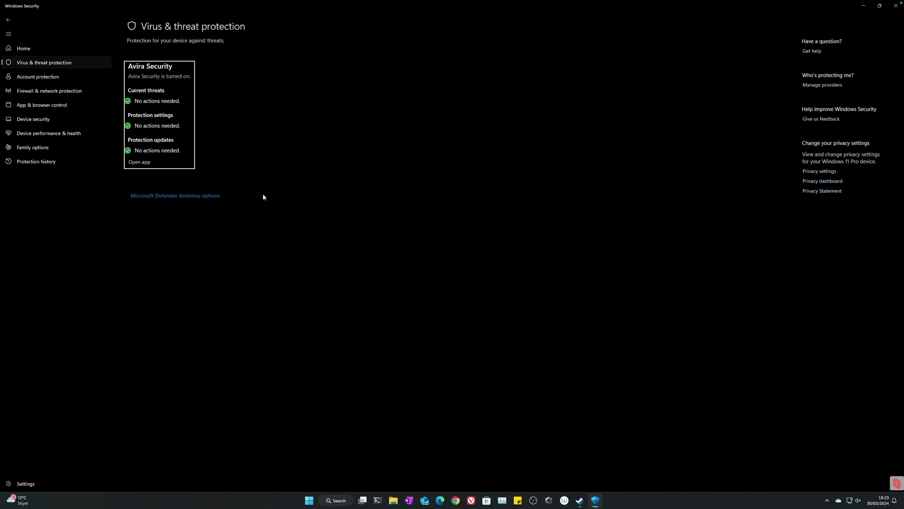
left_click(192, 195)
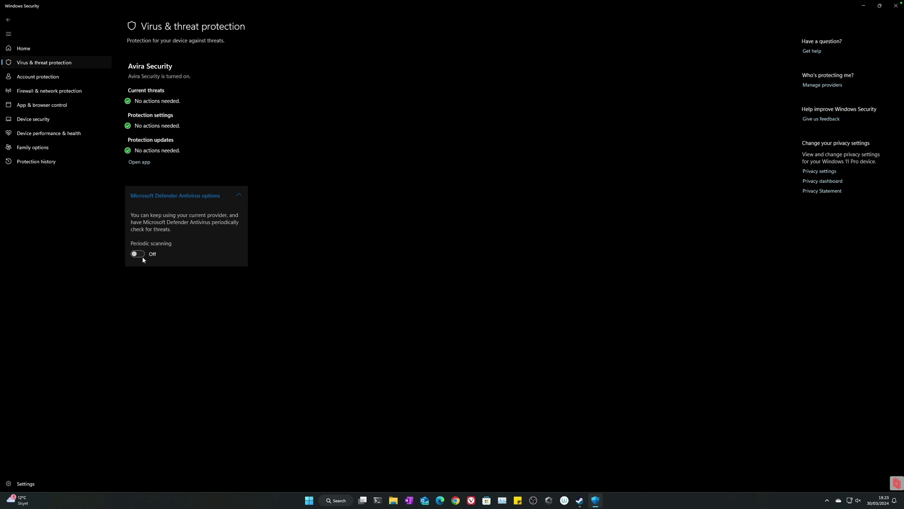
left_click(142, 256)
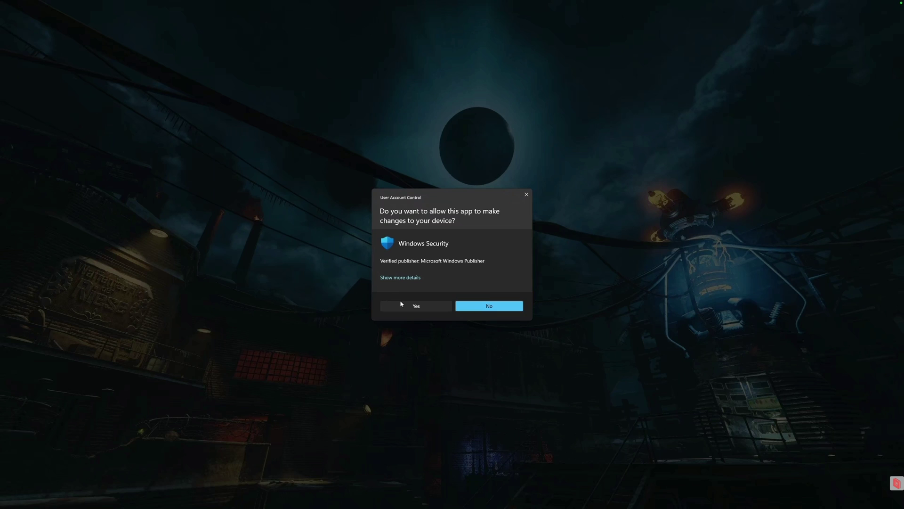
left_click(399, 304)
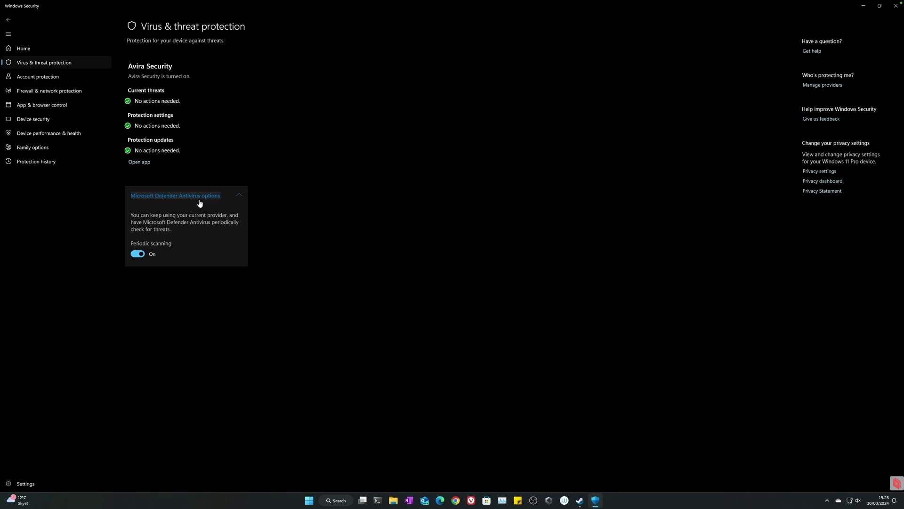
left_click(138, 254)
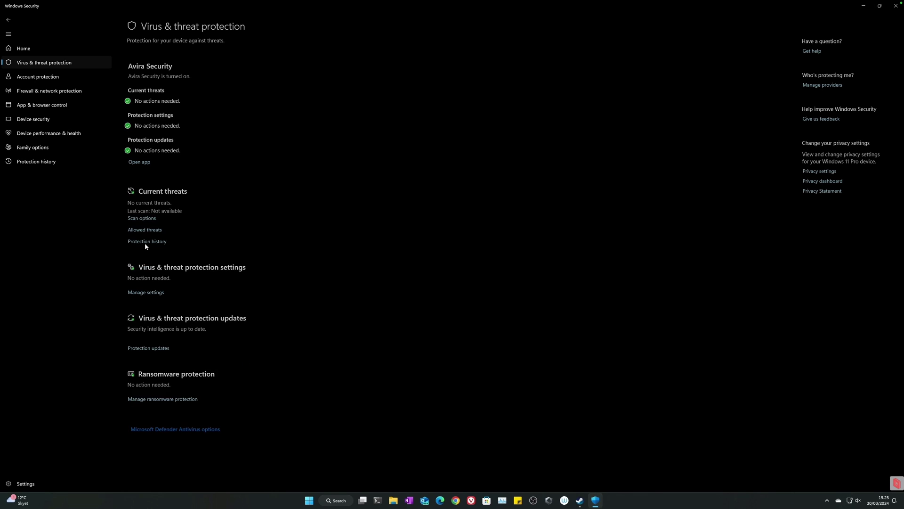
left_click(145, 244)
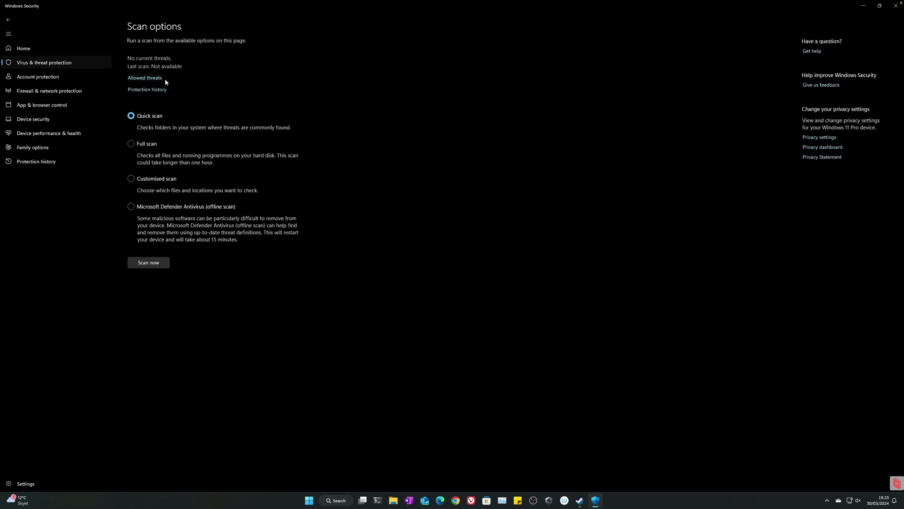
left_click(153, 90)
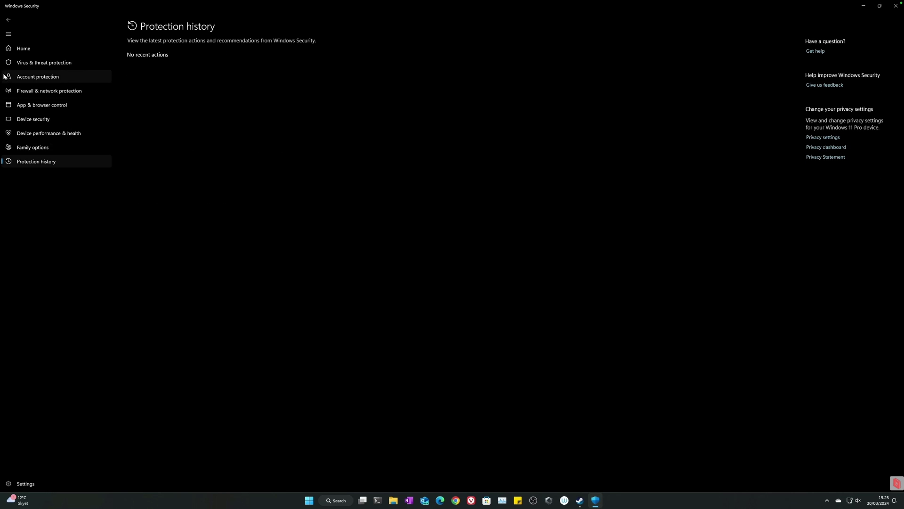
left_click(8, 19)
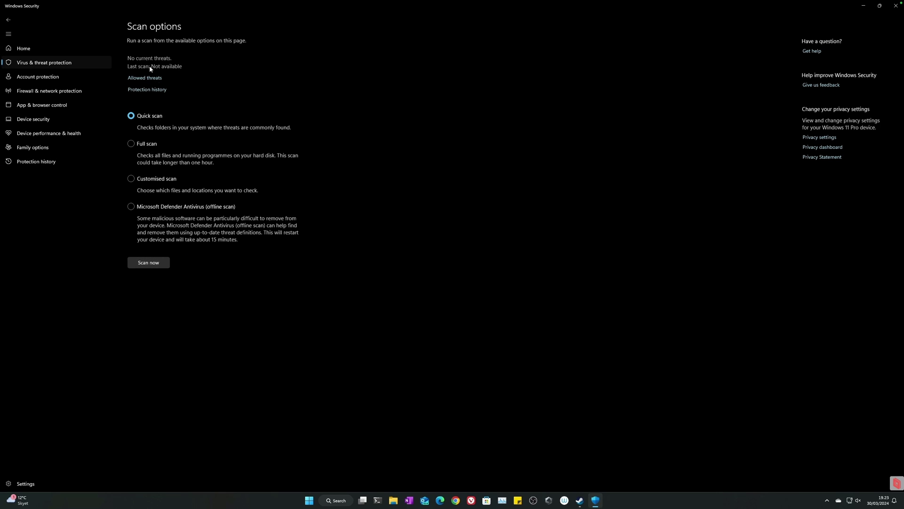
left_click(8, 19)
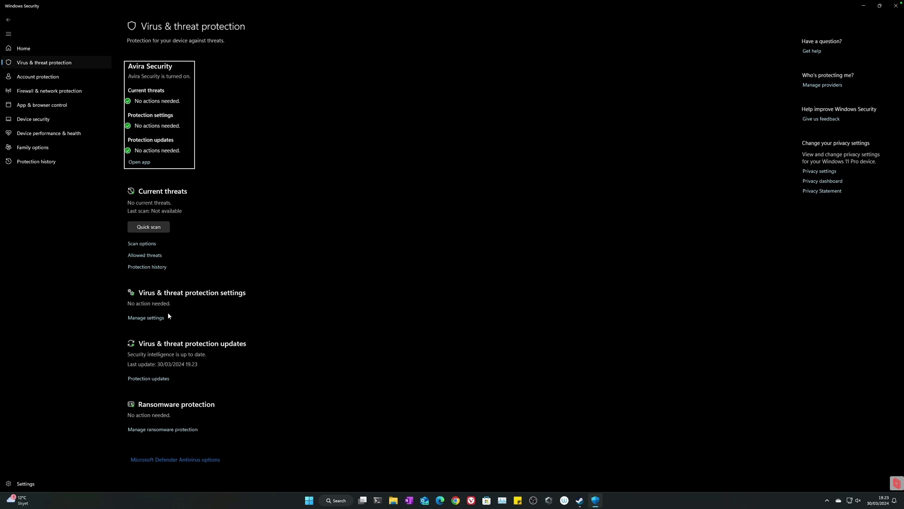
left_click(155, 319)
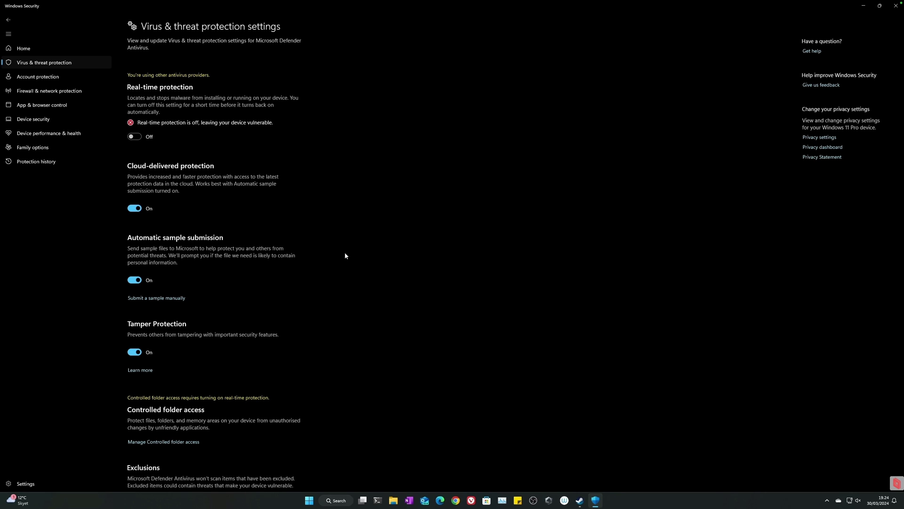
- Review the protection toggles and Controlled folder access, then return to the Virus & threat protection overview
scroll(327, 151, "down", 1)
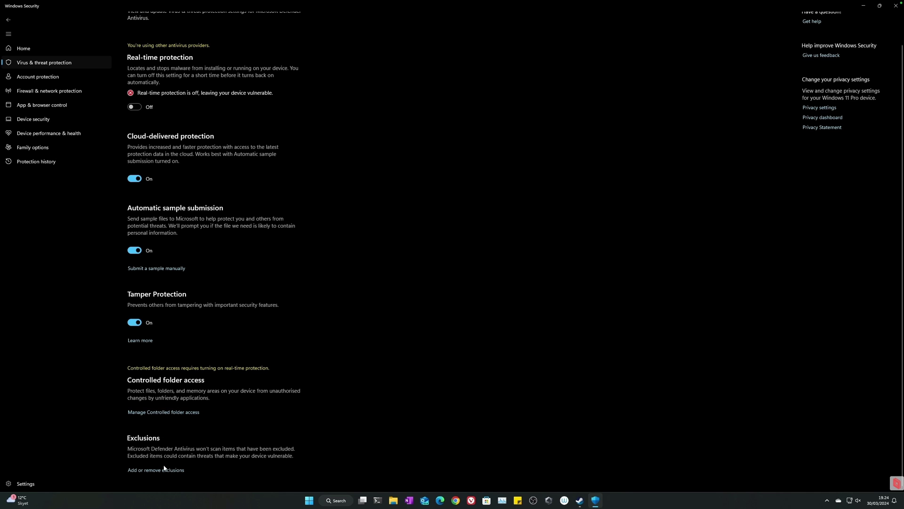
left_click(177, 412)
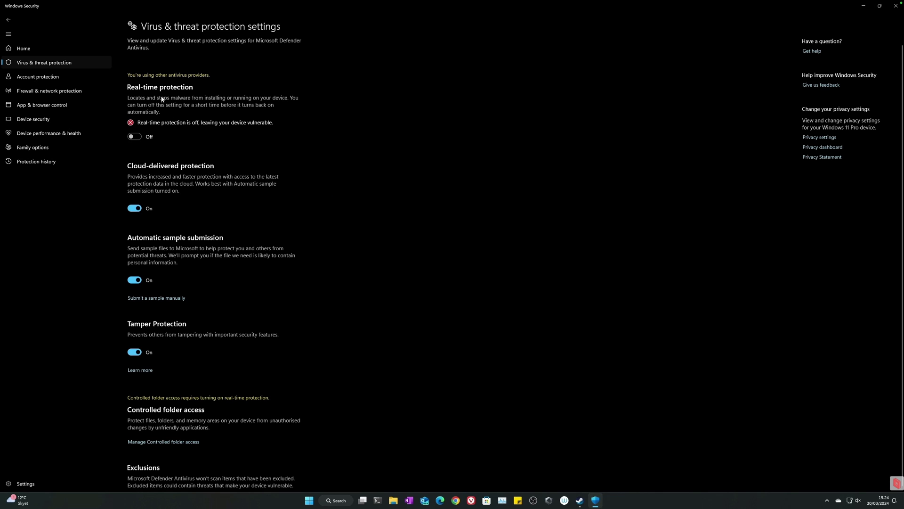
left_click(43, 62)
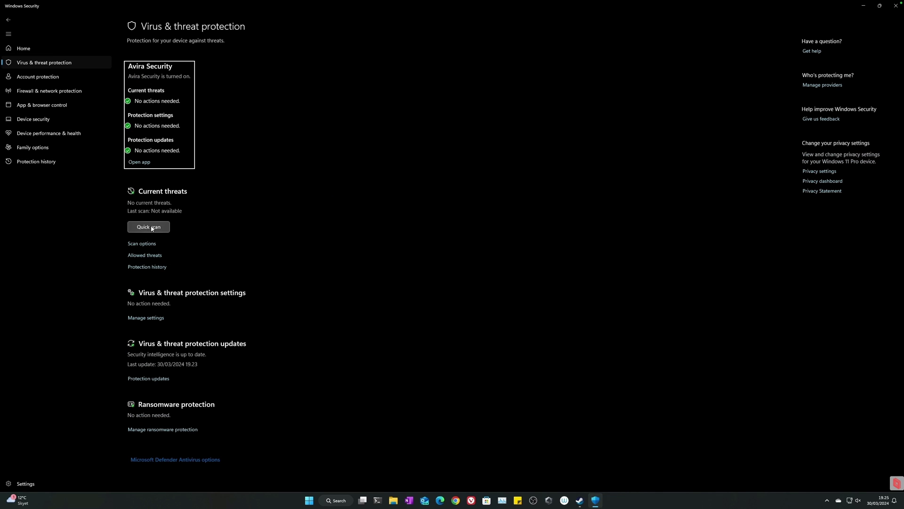
- Confirm Periodic scanning is On, check Protection updates, then move to Account protection
scroll(287, 294, "down", 2)
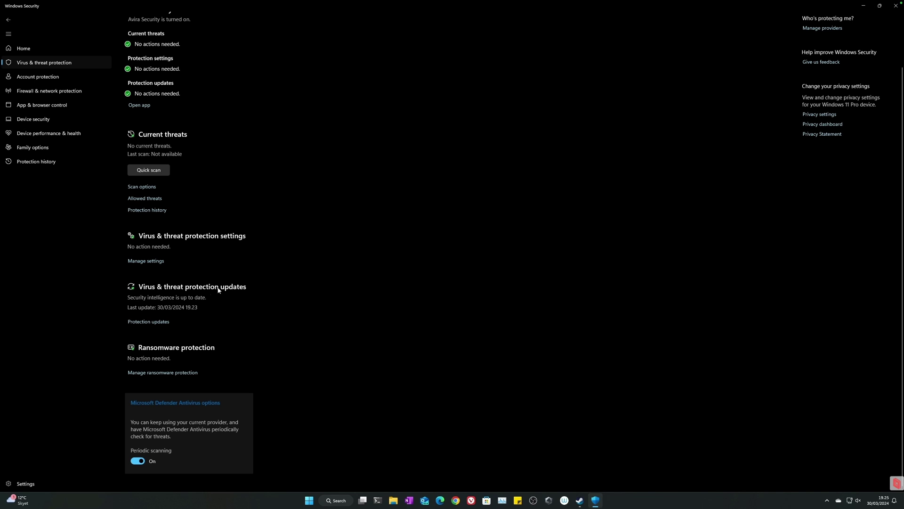
left_click(139, 322)
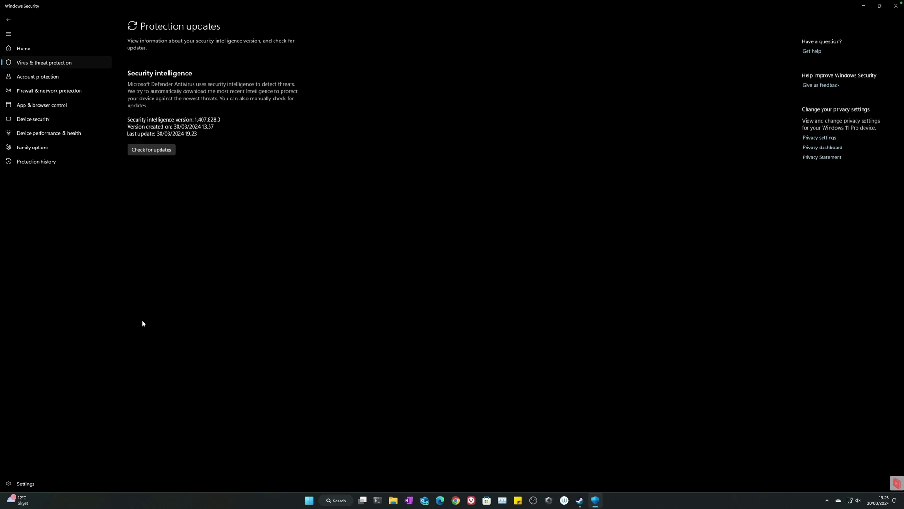
left_click(37, 76)
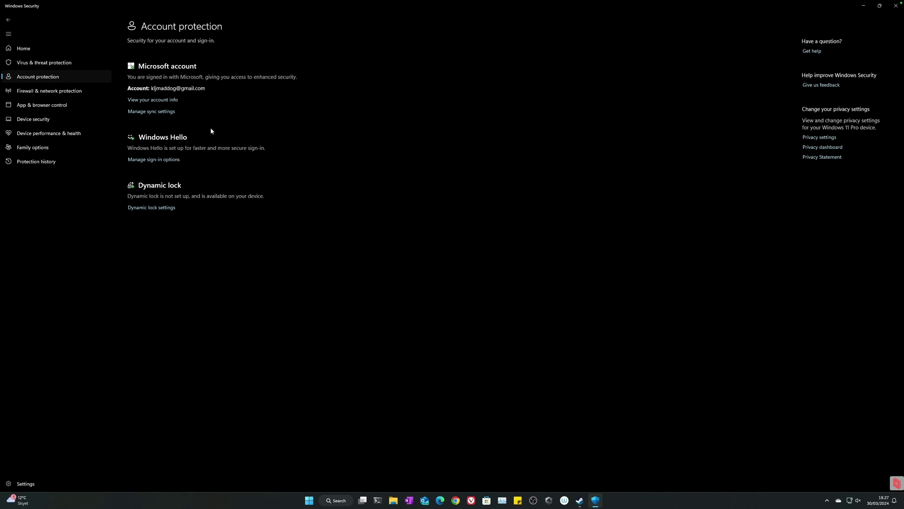
- Check the Domain network and Private network firewall pages, confirming both firewalls are on
key("Down")
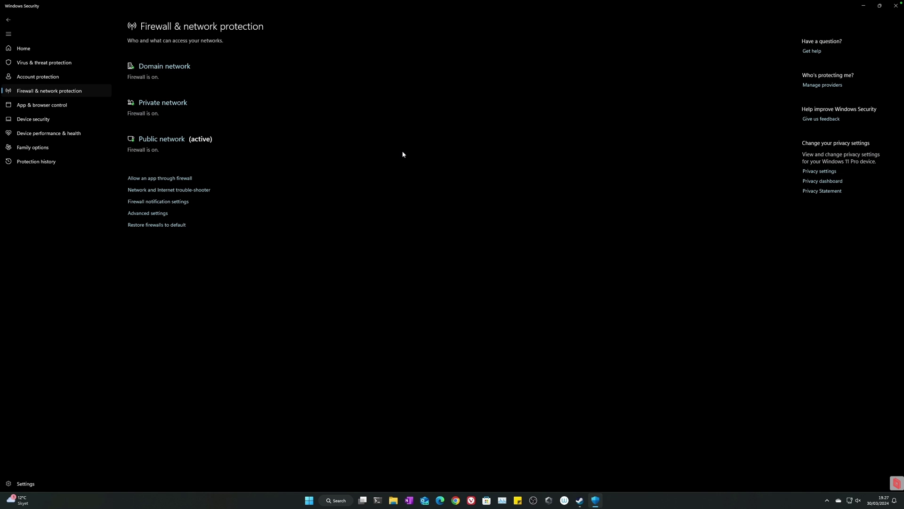
left_click(161, 72)
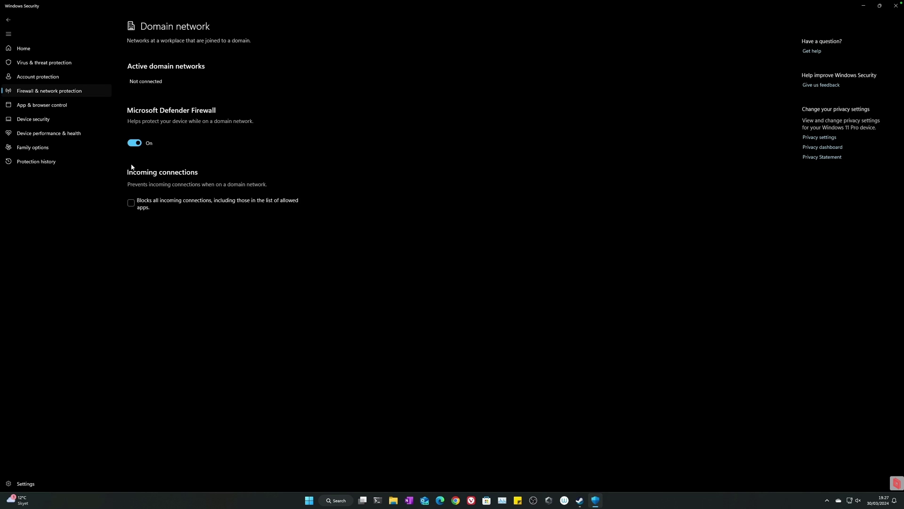
left_click(10, 21)
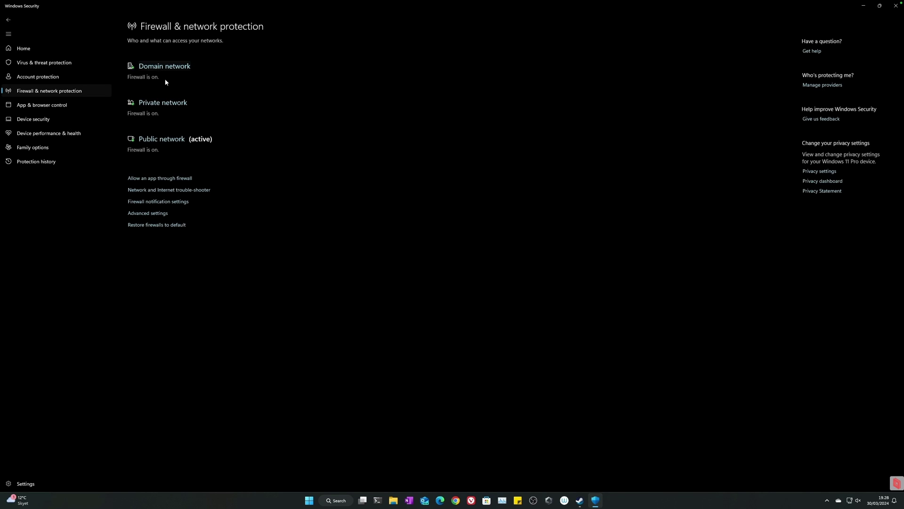
left_click(166, 100)
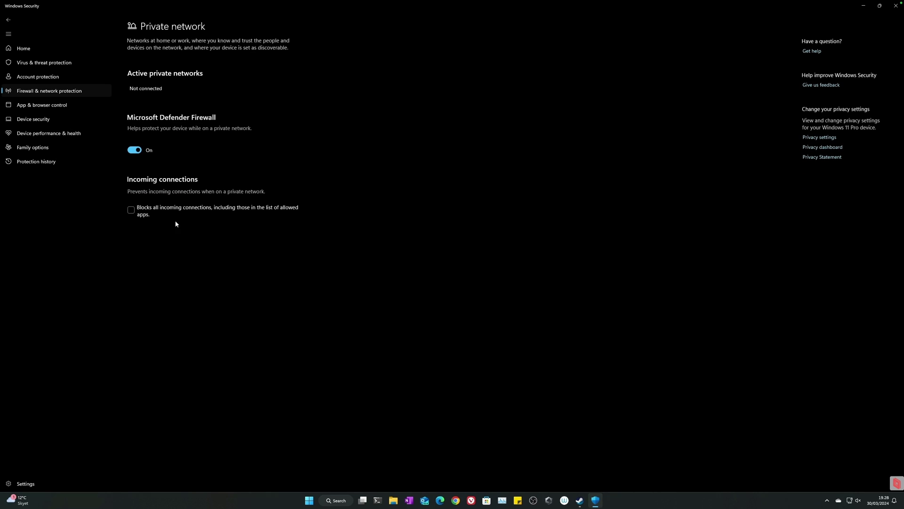
left_click(9, 20)
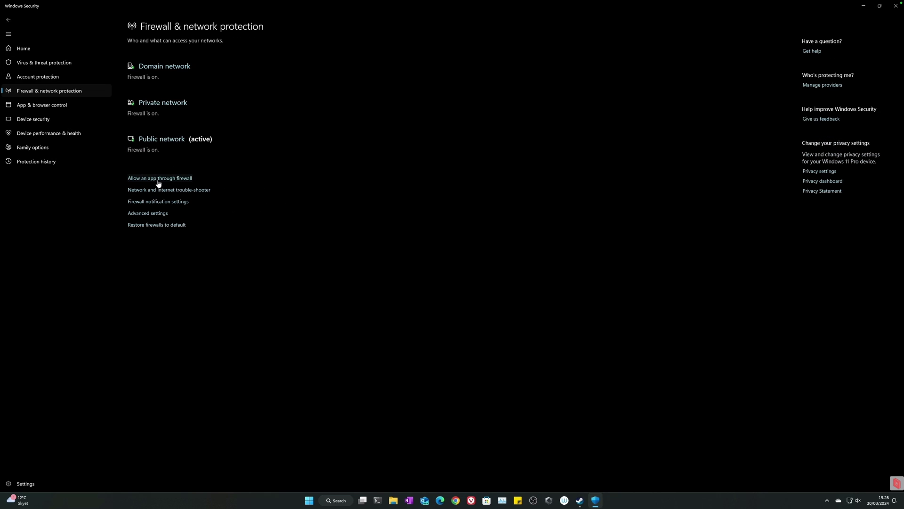
left_click(159, 181)
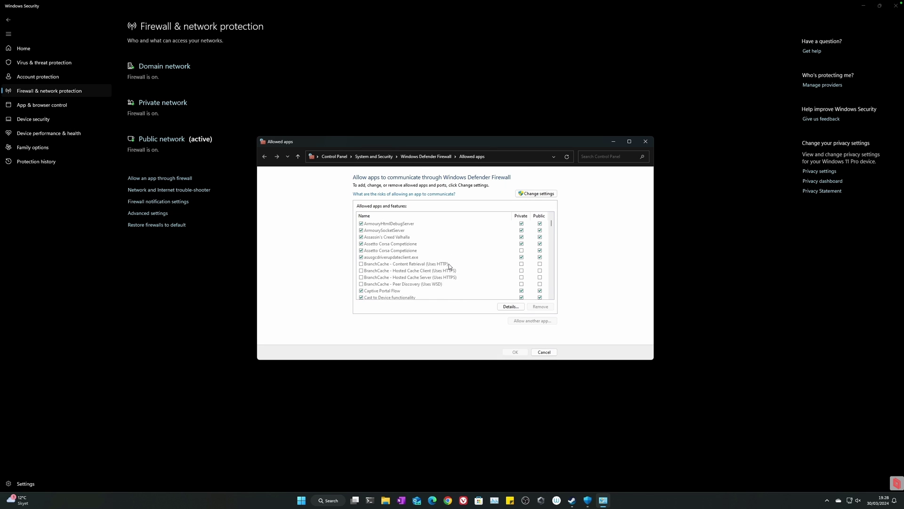
left_click(645, 141)
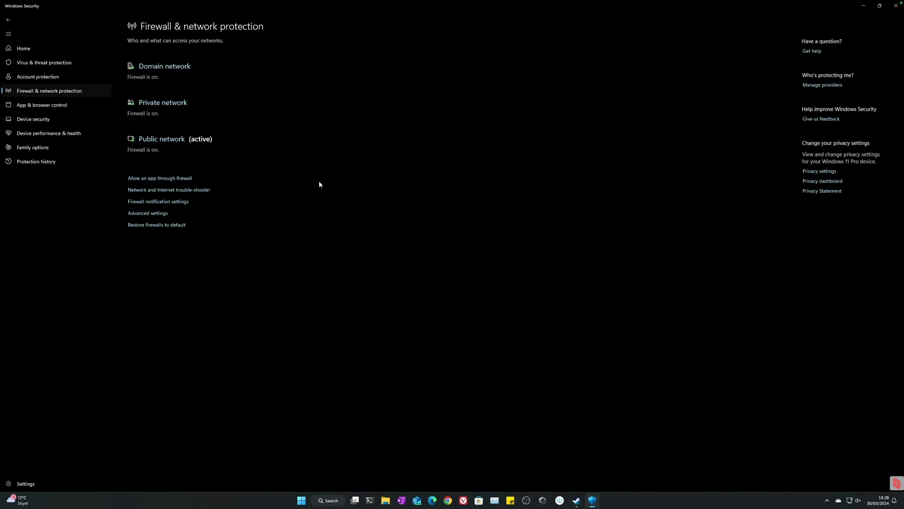
left_click(174, 201)
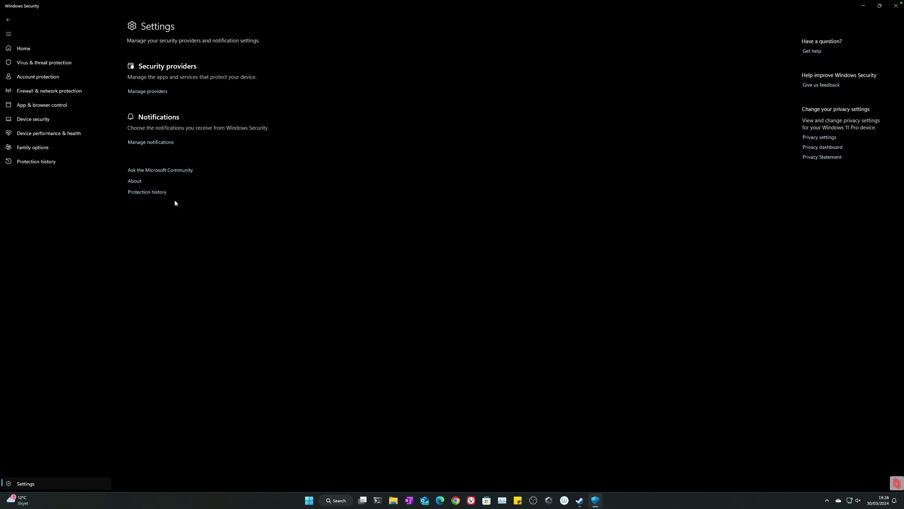
left_click(151, 92)
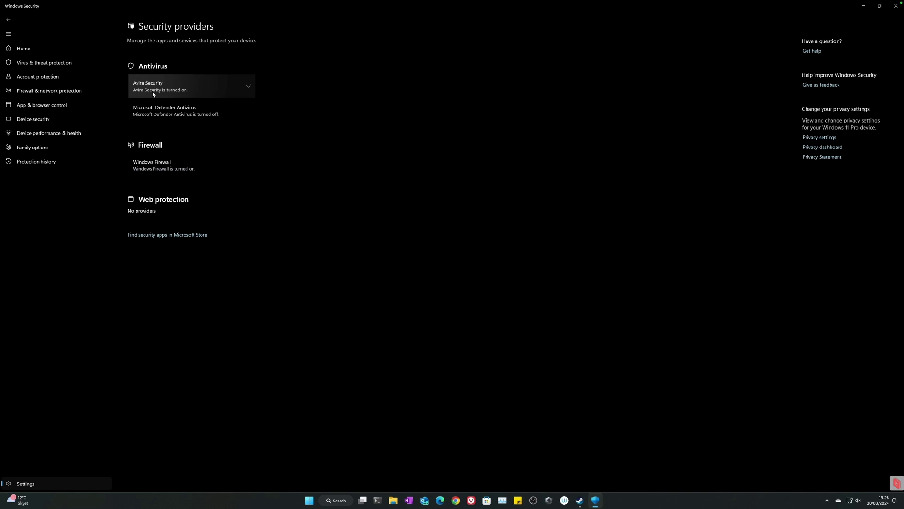
left_click(8, 20)
left_click(8, 19)
- Check the advanced firewall console and Public network firewall, then move to App & browser control
left_click(150, 213)
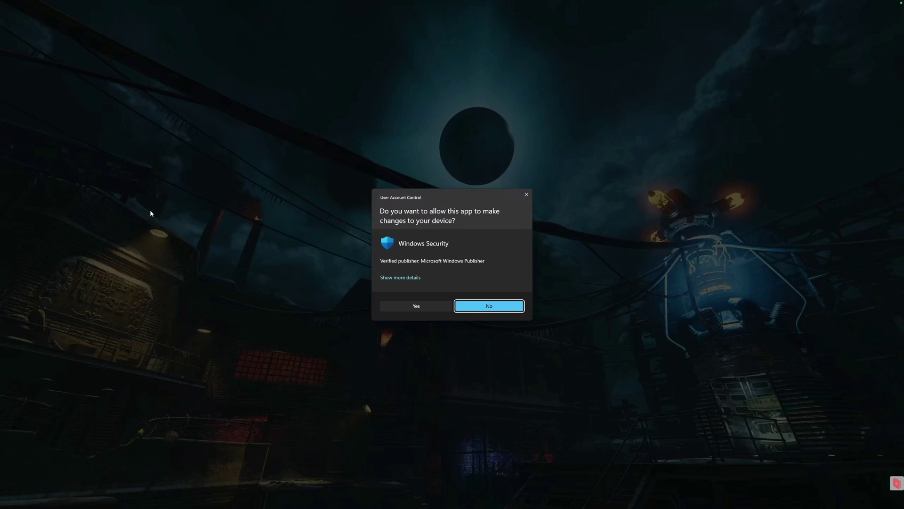
left_click(421, 306)
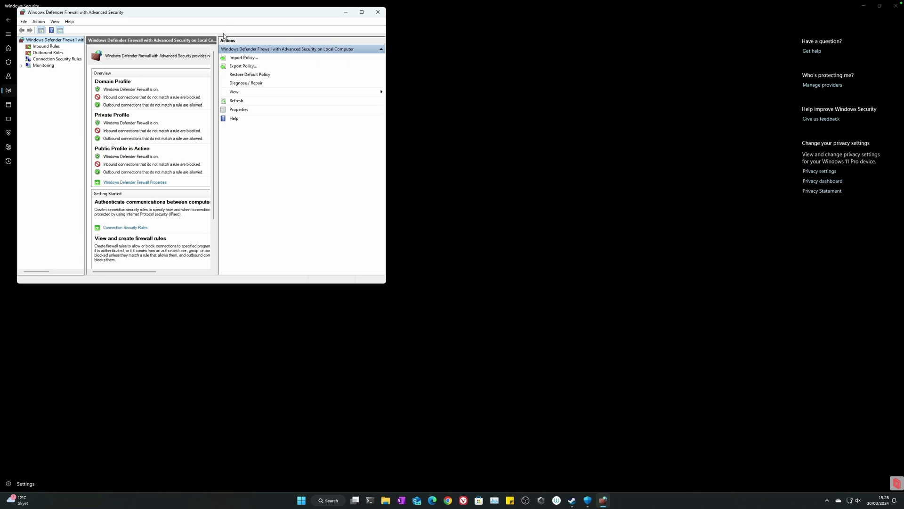
left_click_drag(225, 24, 394, 104)
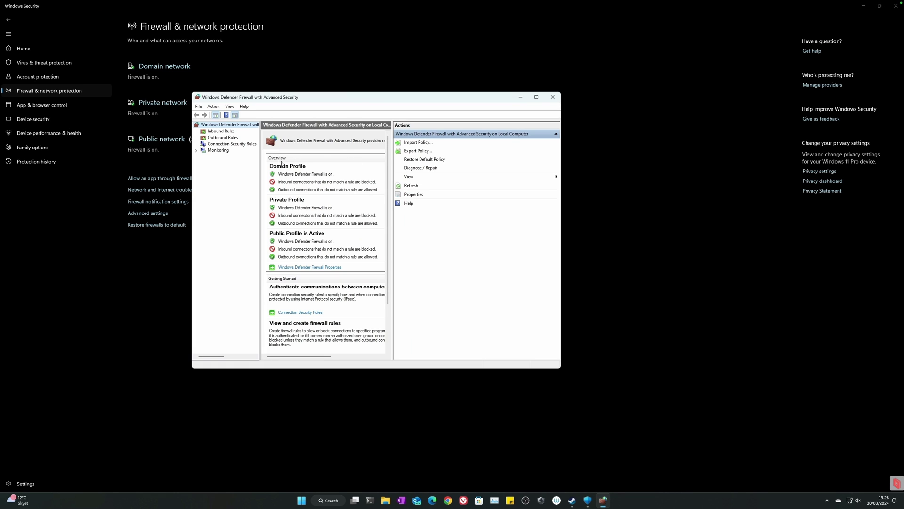
left_click(550, 96)
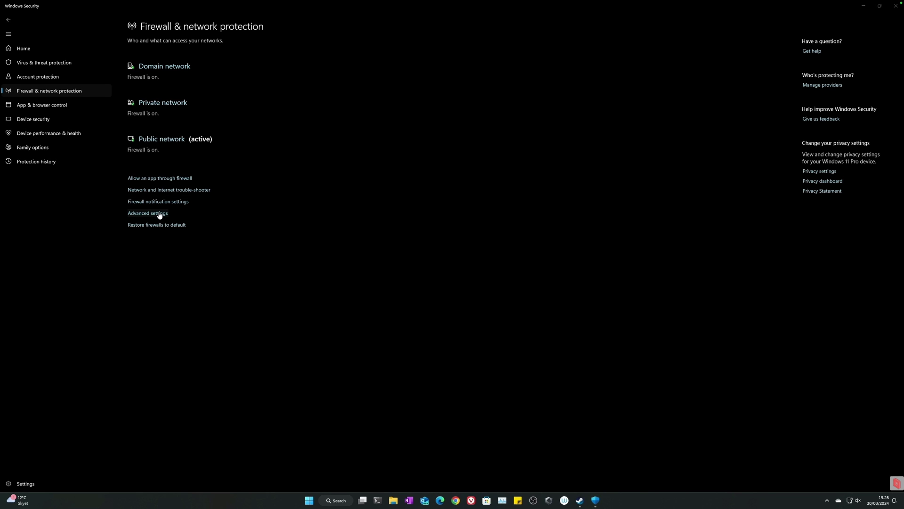
left_click(149, 147)
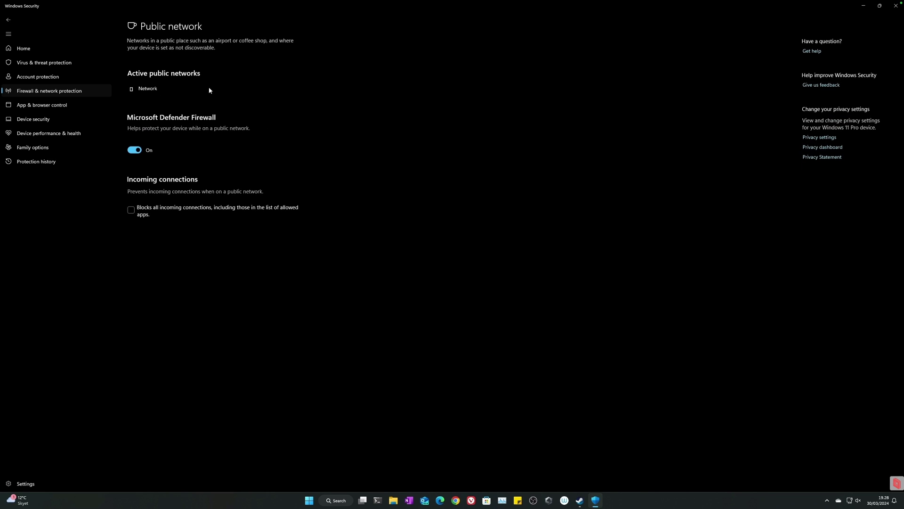
key("Down")
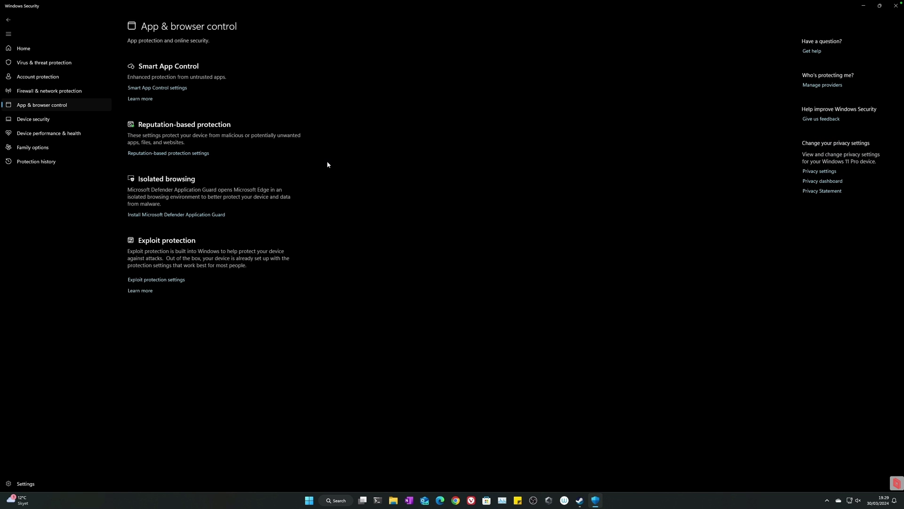
left_click(177, 88)
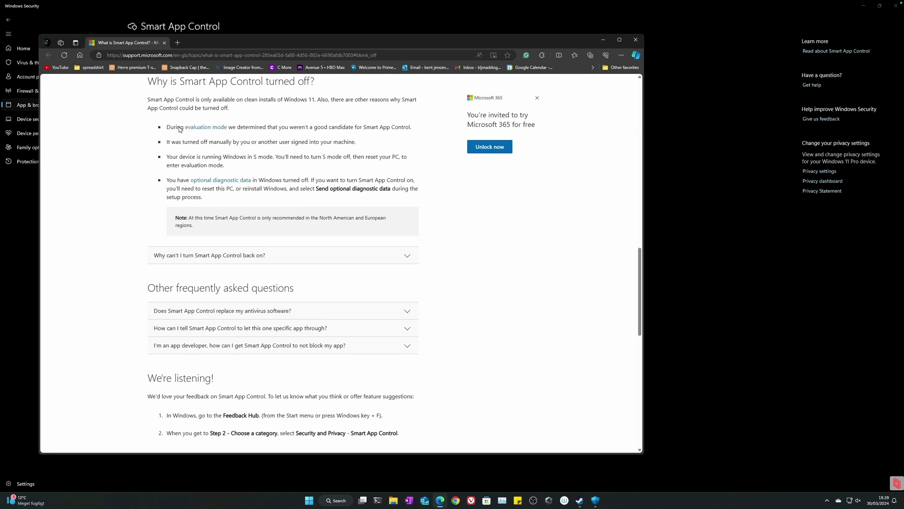
left_click(636, 40)
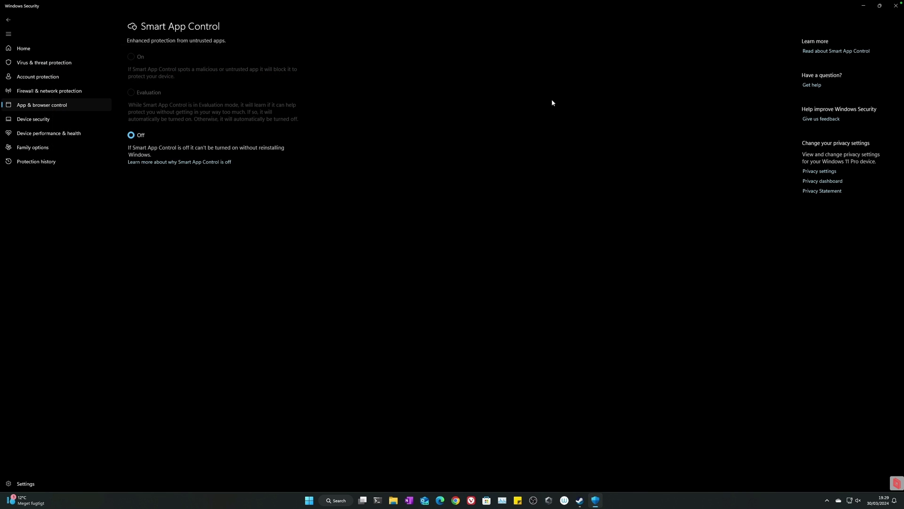
left_click(9, 20)
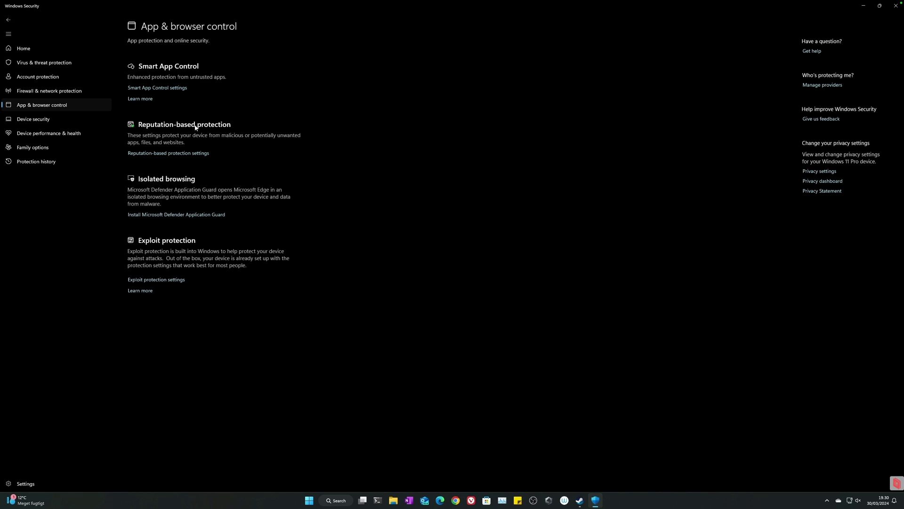
- Review the reputation-based protection settings and protection history, then return to App & browser control
left_click(193, 154)
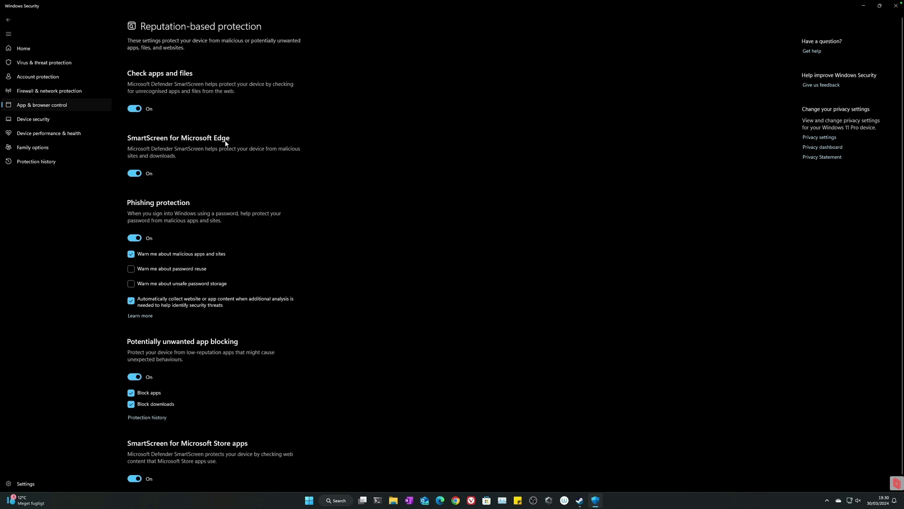
scroll(302, 174, "down", 1)
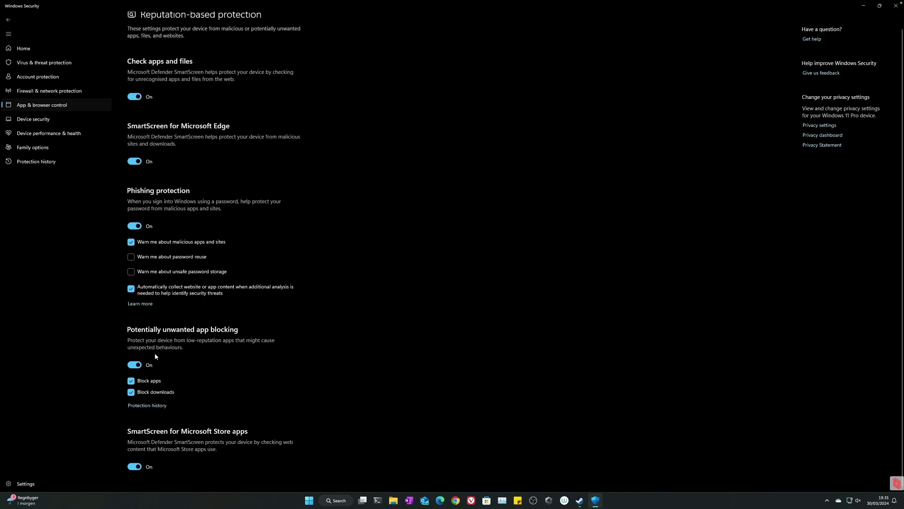
left_click(147, 405)
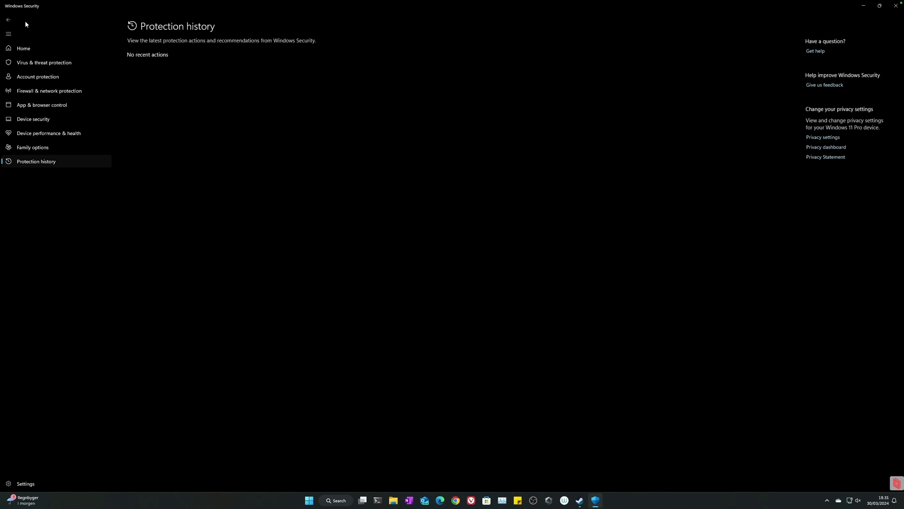
left_click(9, 19)
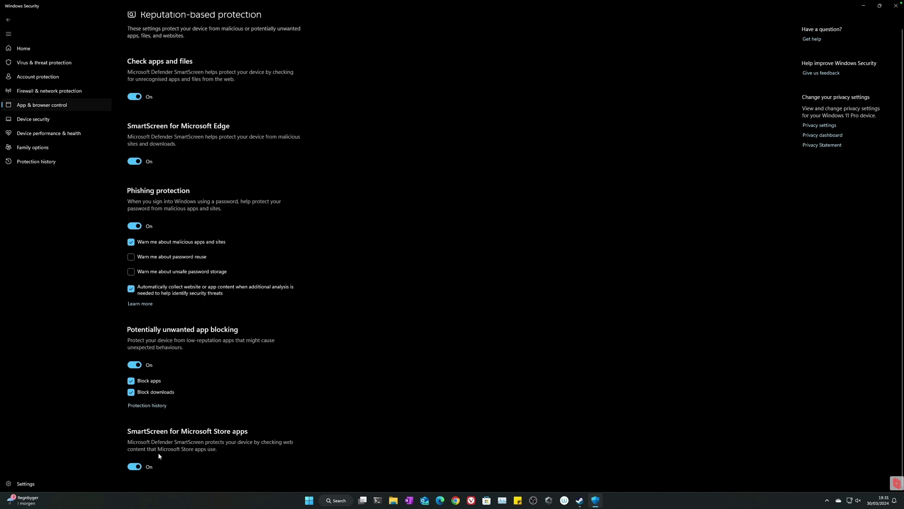
scroll(224, 33, "up", 2)
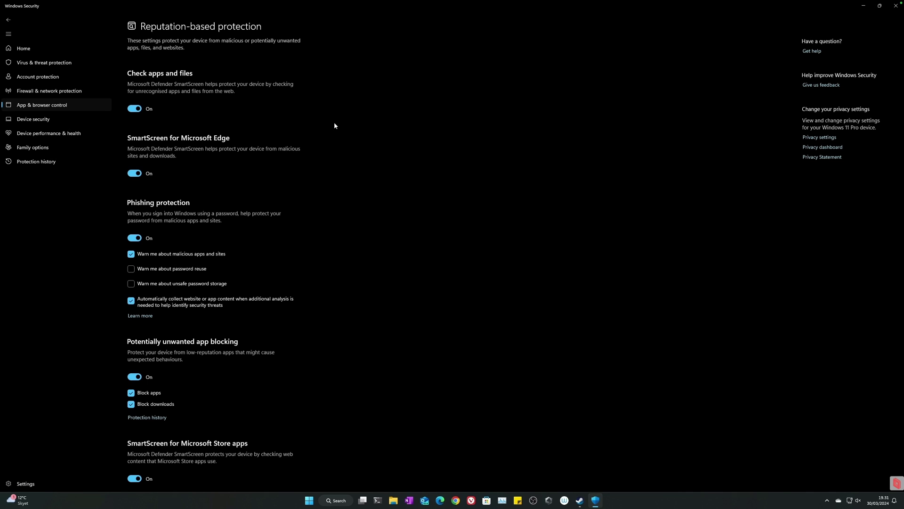
key("alt+Left")
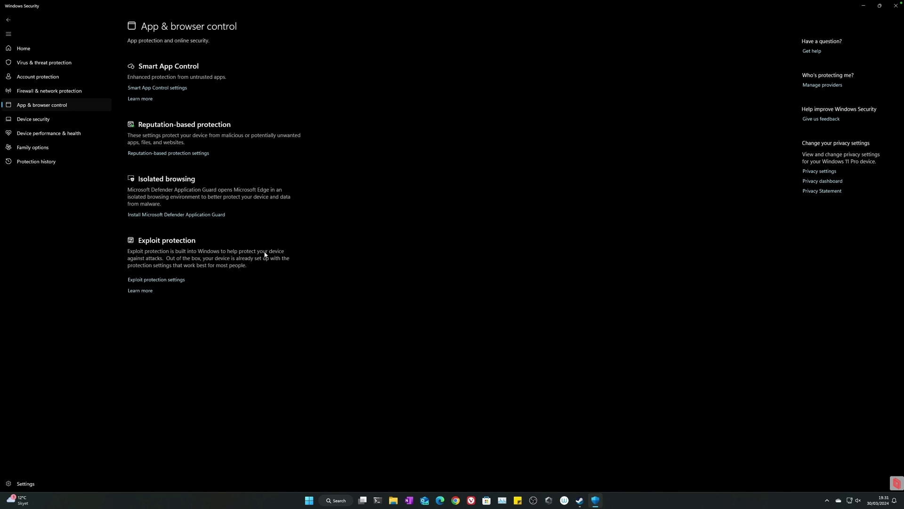
left_click(179, 279)
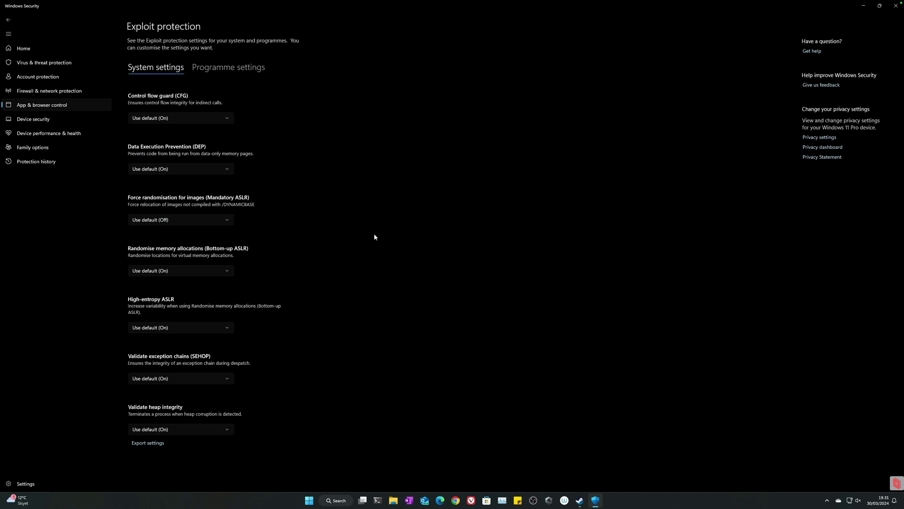
scroll(375, 237, "down", 2)
scroll(374, 238, "up", 2)
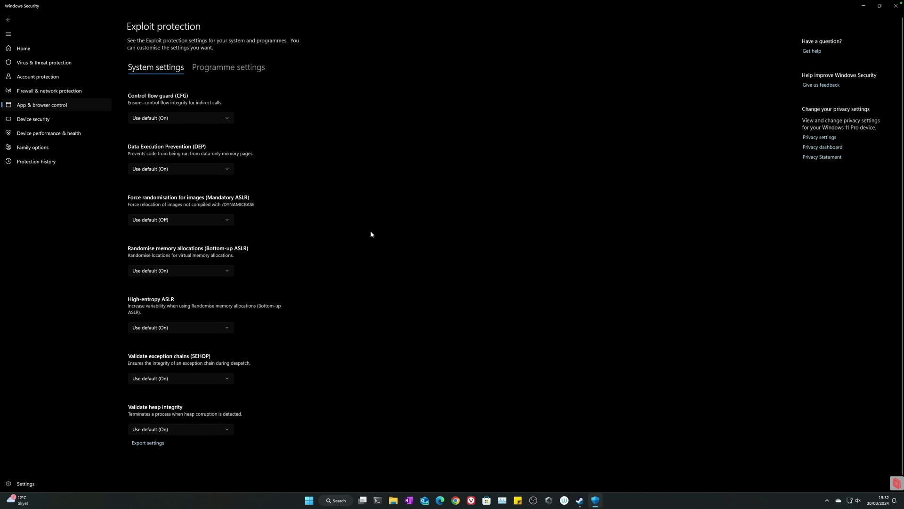
left_click(237, 65)
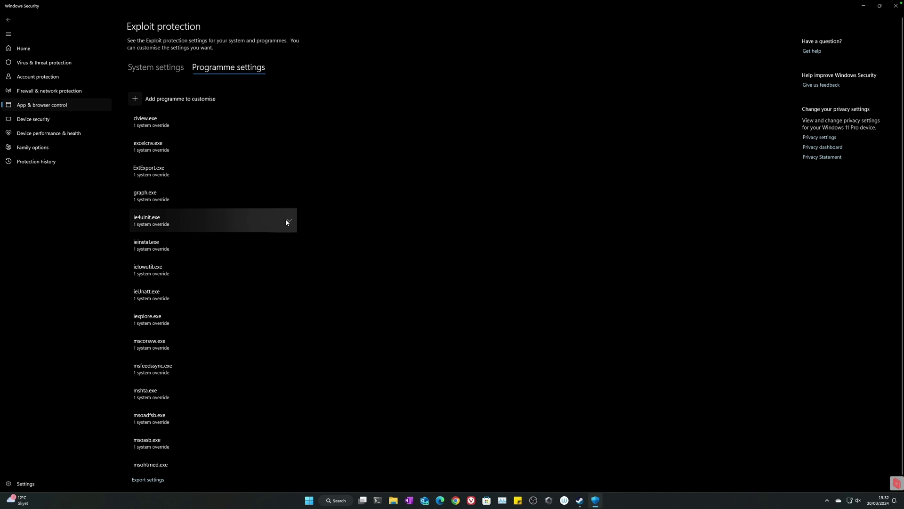
scroll(286, 219, "down", 3)
scroll(283, 216, "up", 3)
left_click(160, 72)
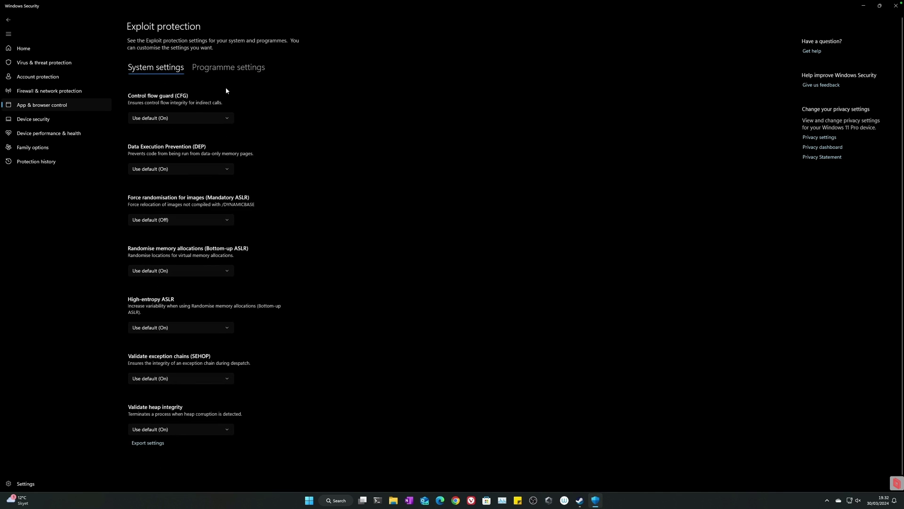
left_click(69, 105)
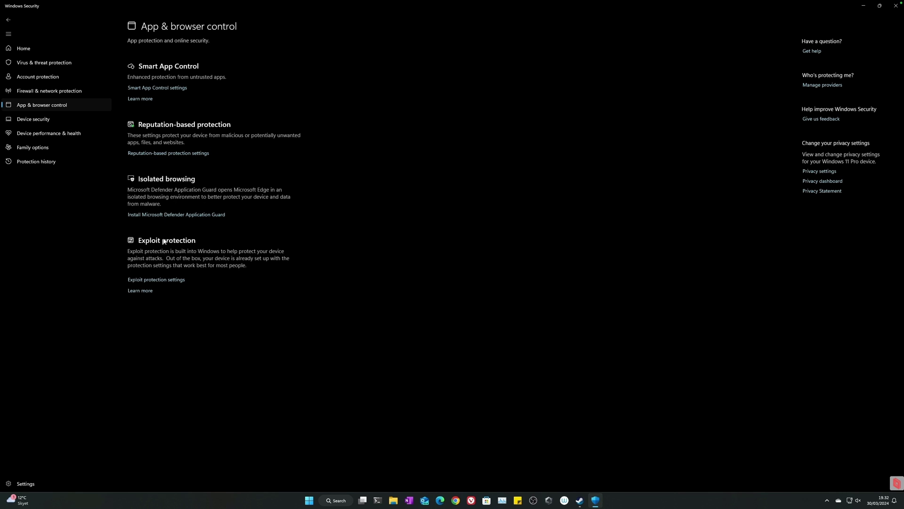
left_click(827, 500)
left_click(813, 464)
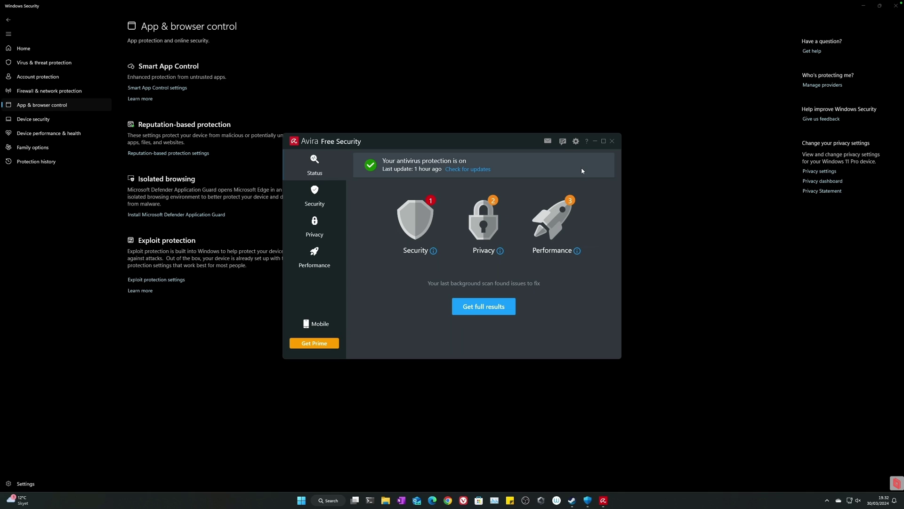
left_click(613, 142)
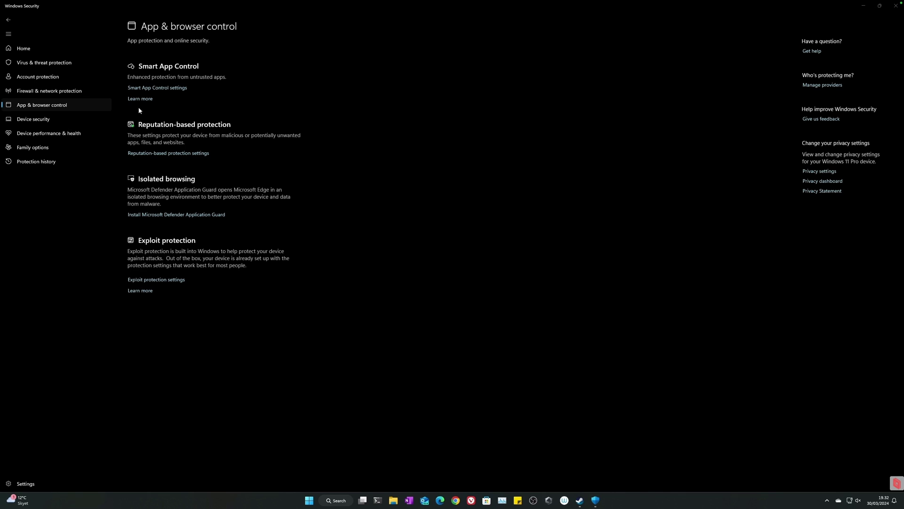
- View Core isolation details on Device security, then open the Device performance & health report
left_click(40, 119)
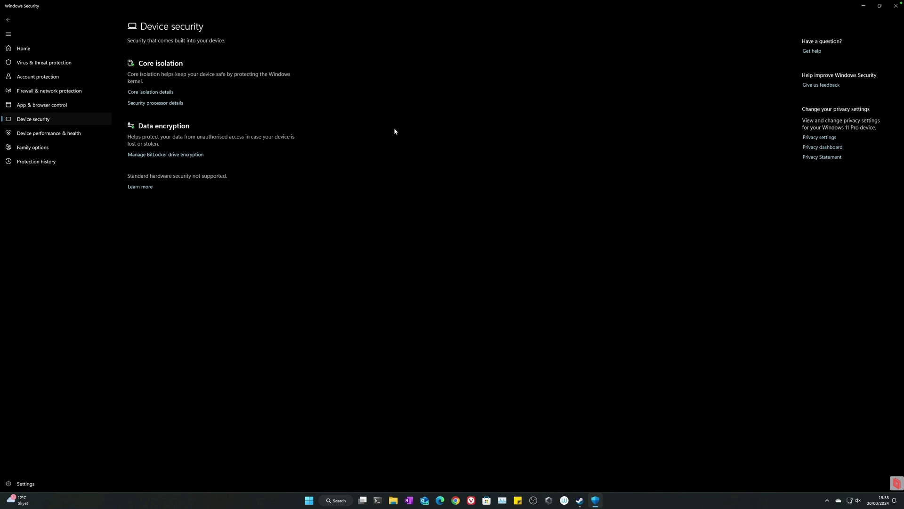
left_click(147, 93)
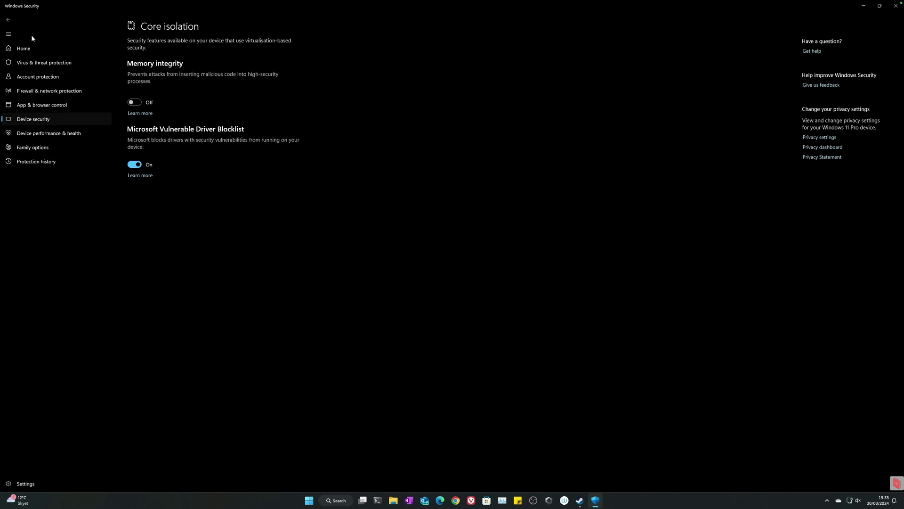
key("alt+Left")
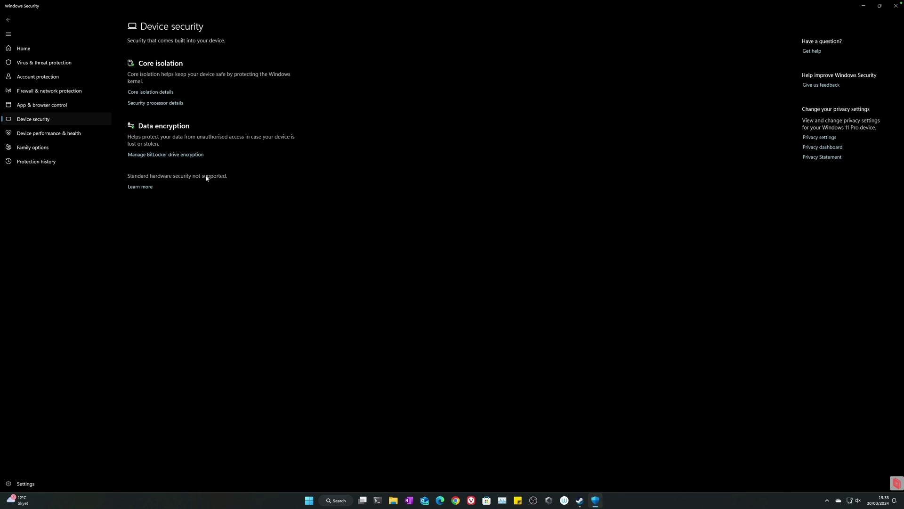
left_click(68, 137)
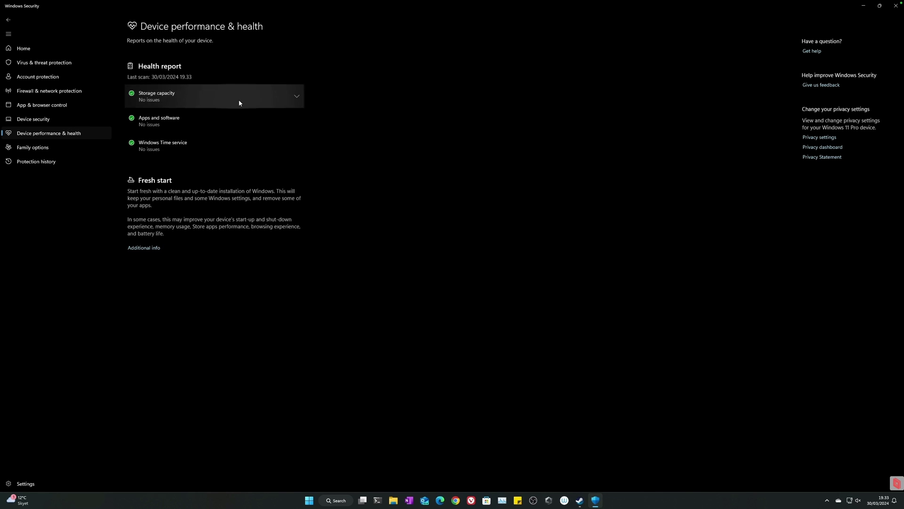
- View the Family options parental controls, then the Protection history, which shows no recent actions
left_click(47, 145)
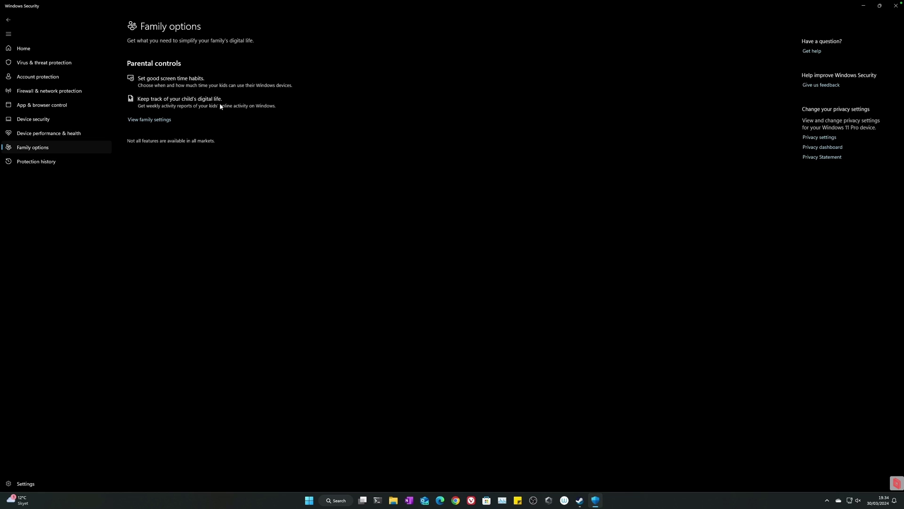
left_click(36, 161)
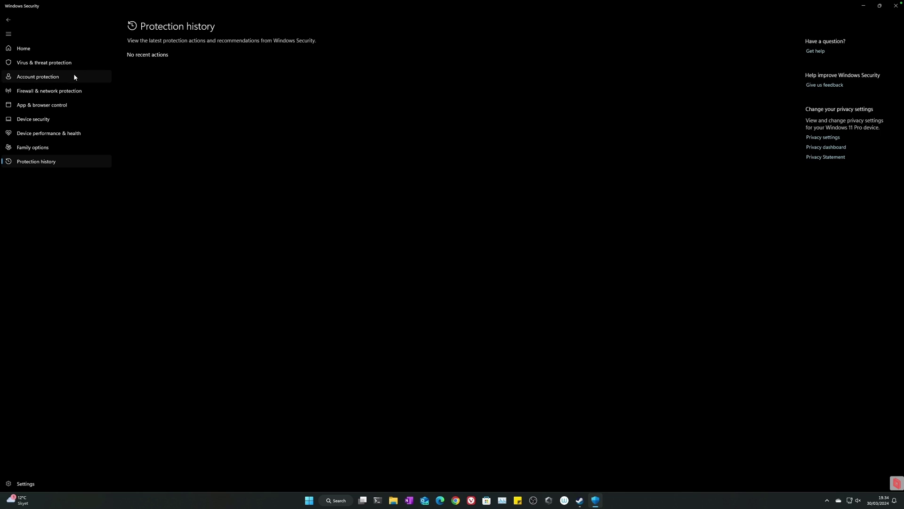
- Tour the Virus & threat, Firewall, App & browser, Device security and Device performance pages, then return Home
left_click(49, 64)
left_click(45, 92)
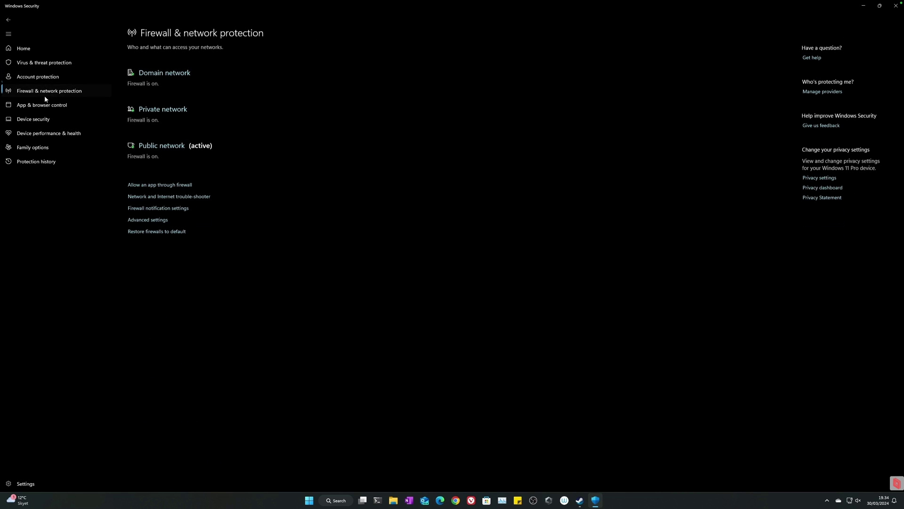
left_click(42, 106)
left_click(39, 121)
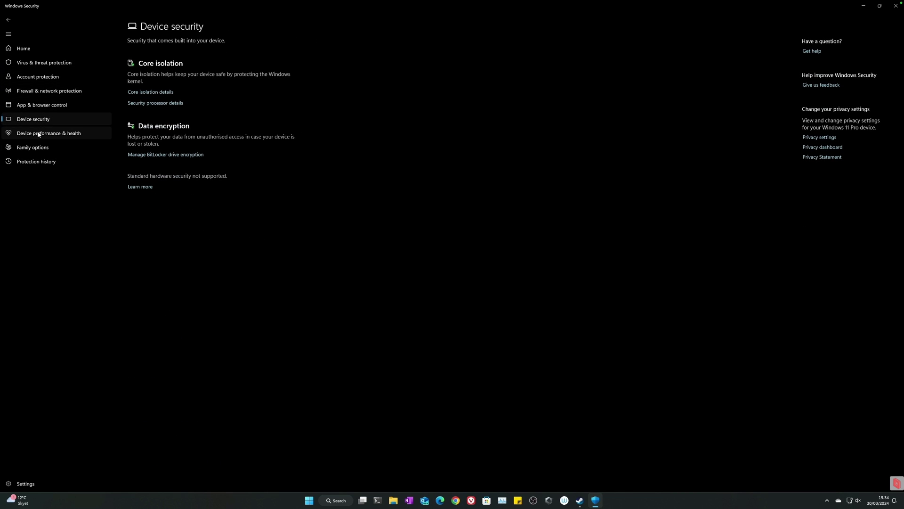
left_click(37, 133)
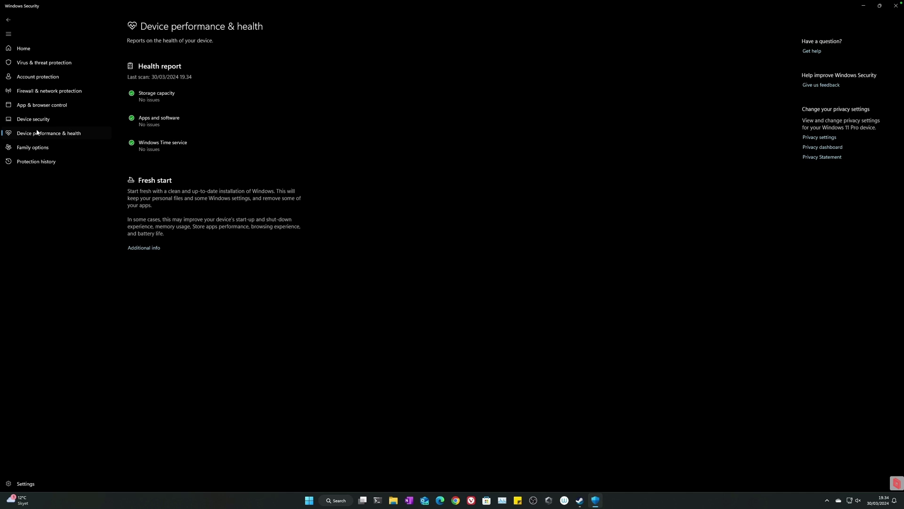
left_click(53, 106)
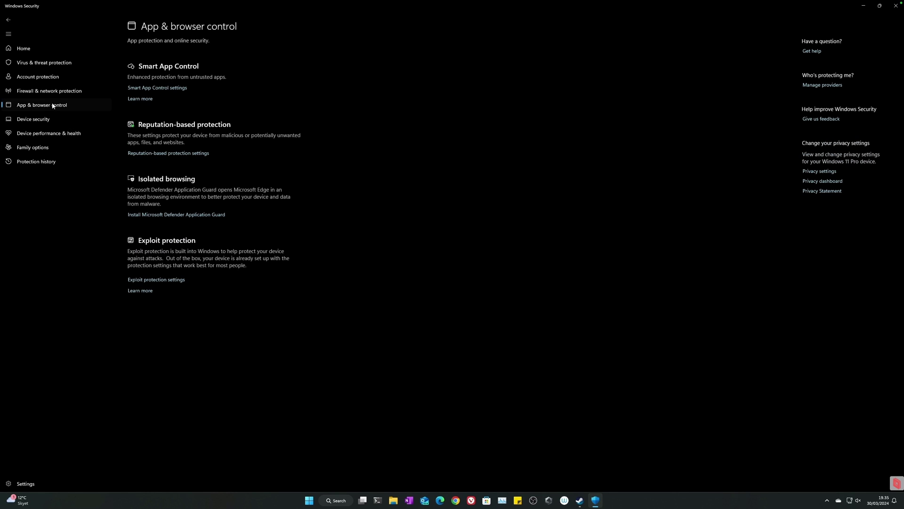
left_click(24, 49)
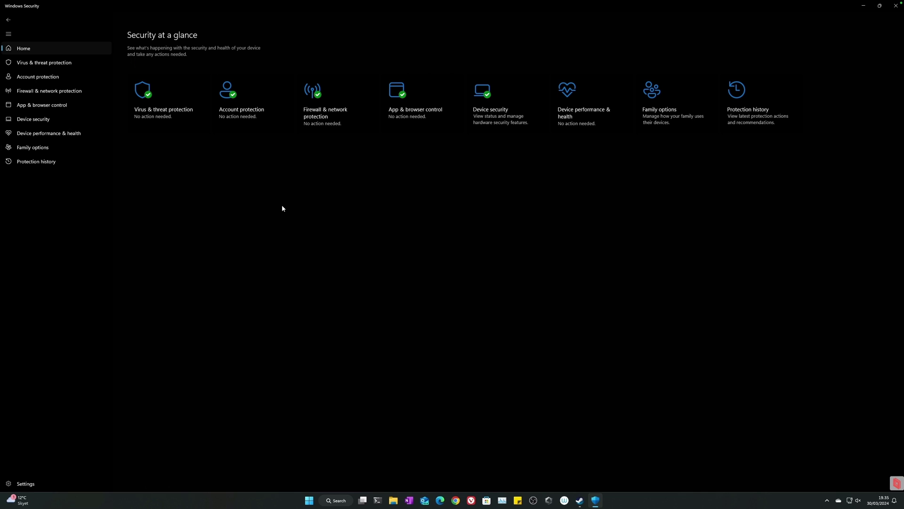
- Check the Virus & threat, Account protection and Firewall pages, then go back to Security at a glance
left_click(33, 63)
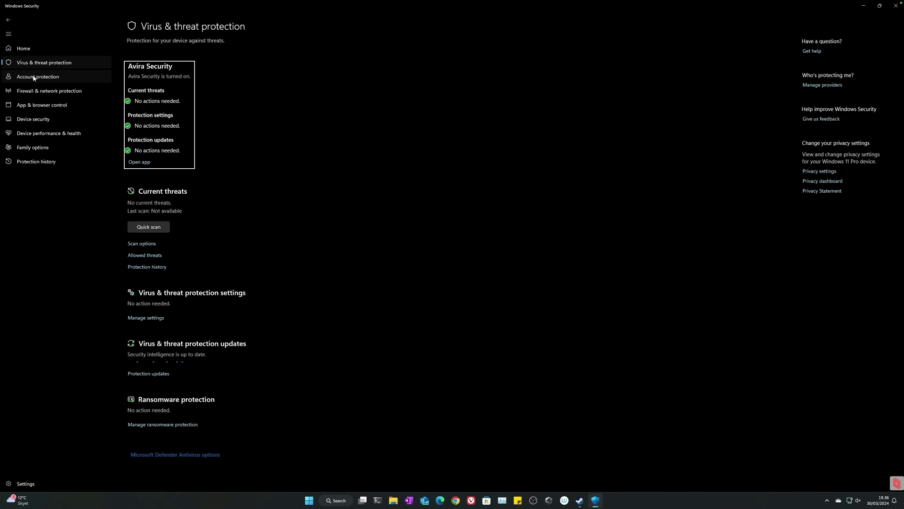
left_click(34, 78)
left_click(36, 92)
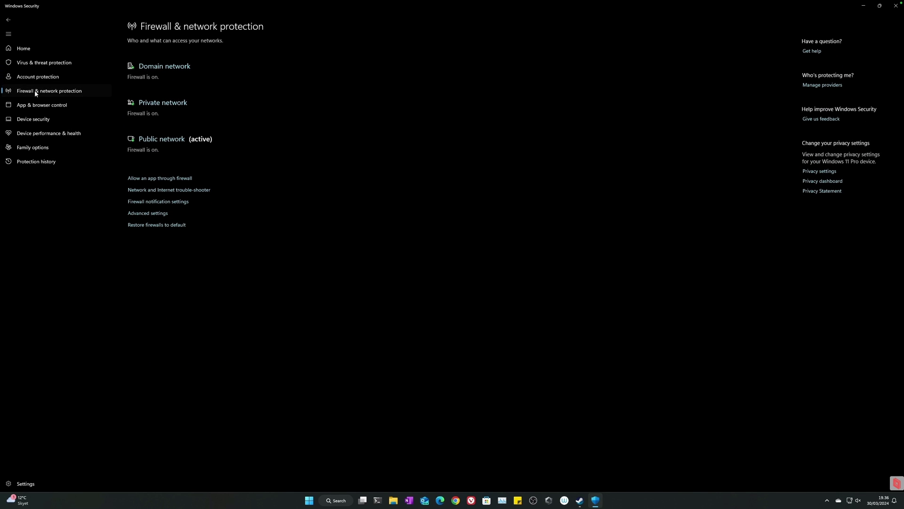
key("alt+Left")
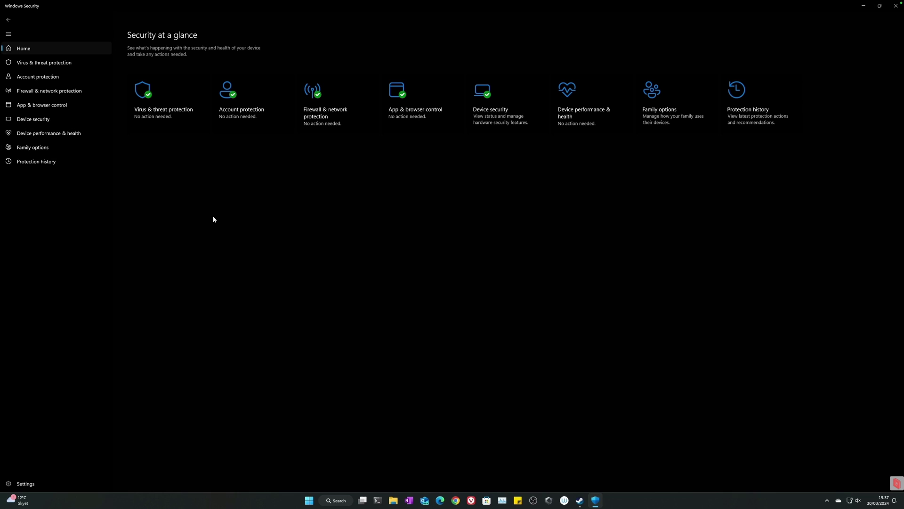
- Launch Avira Security from its red icon among the hidden system-tray icons
left_click(827, 500)
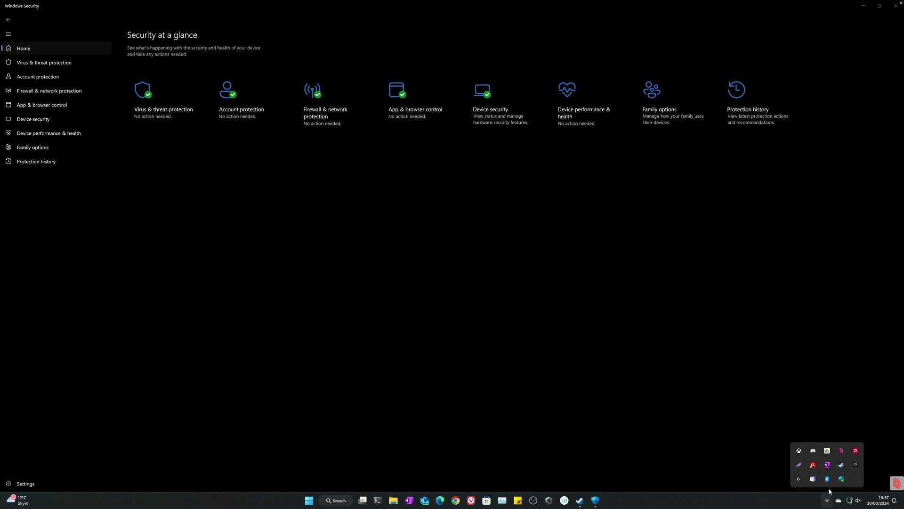
left_click(817, 464)
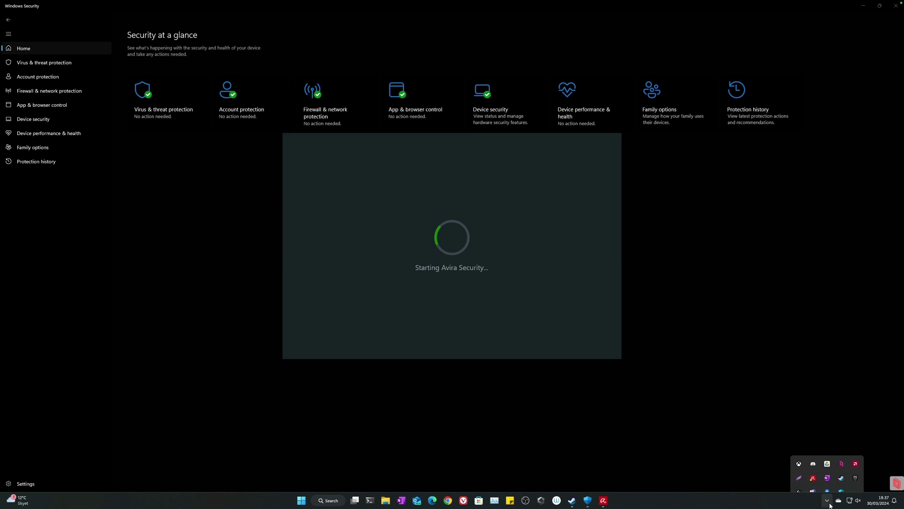